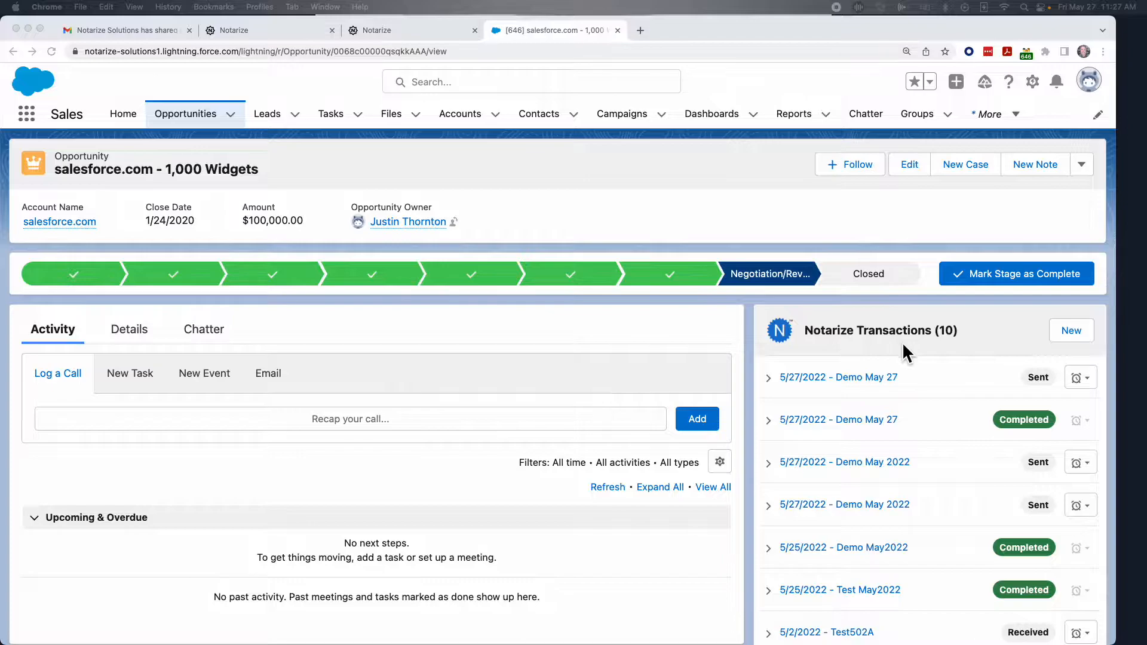
# Create a new Notarize transaction named 'Demo May 27' as a Notarization Request.
pyautogui.scroll(-2, 902, 342)
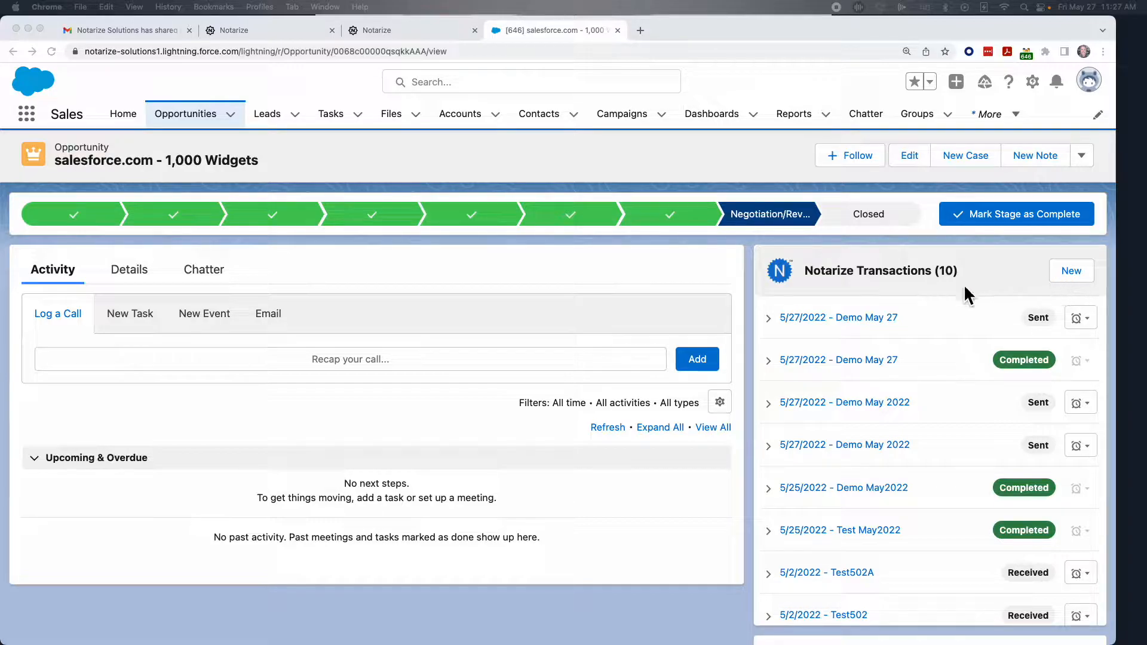
pyautogui.click(1073, 271)
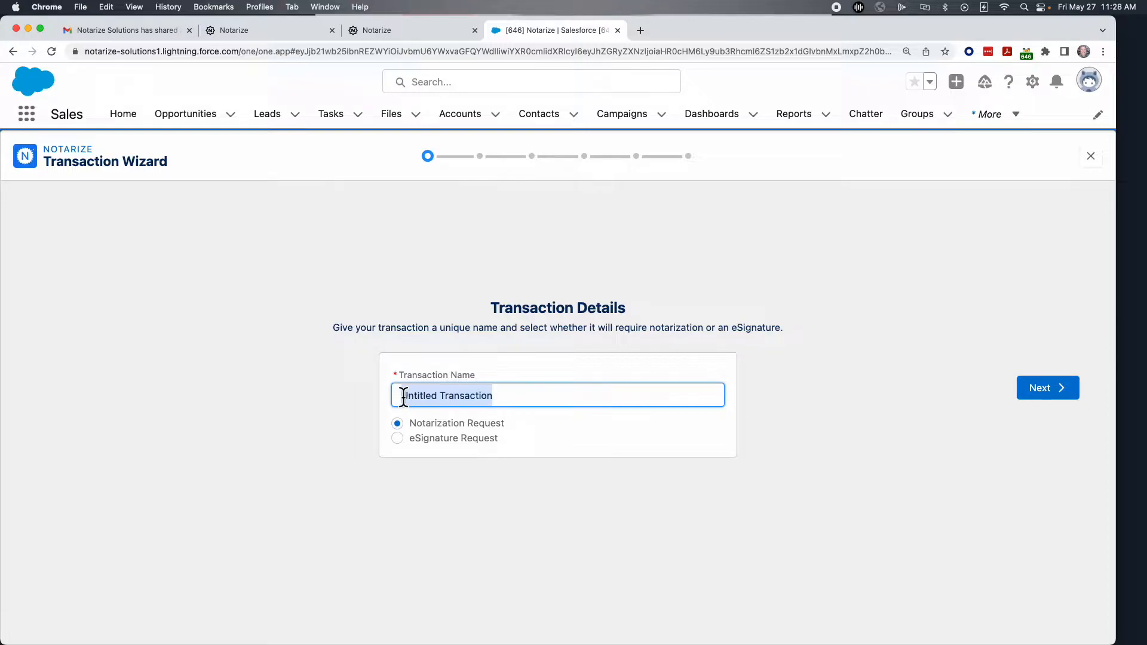
pyautogui.click(404, 396)
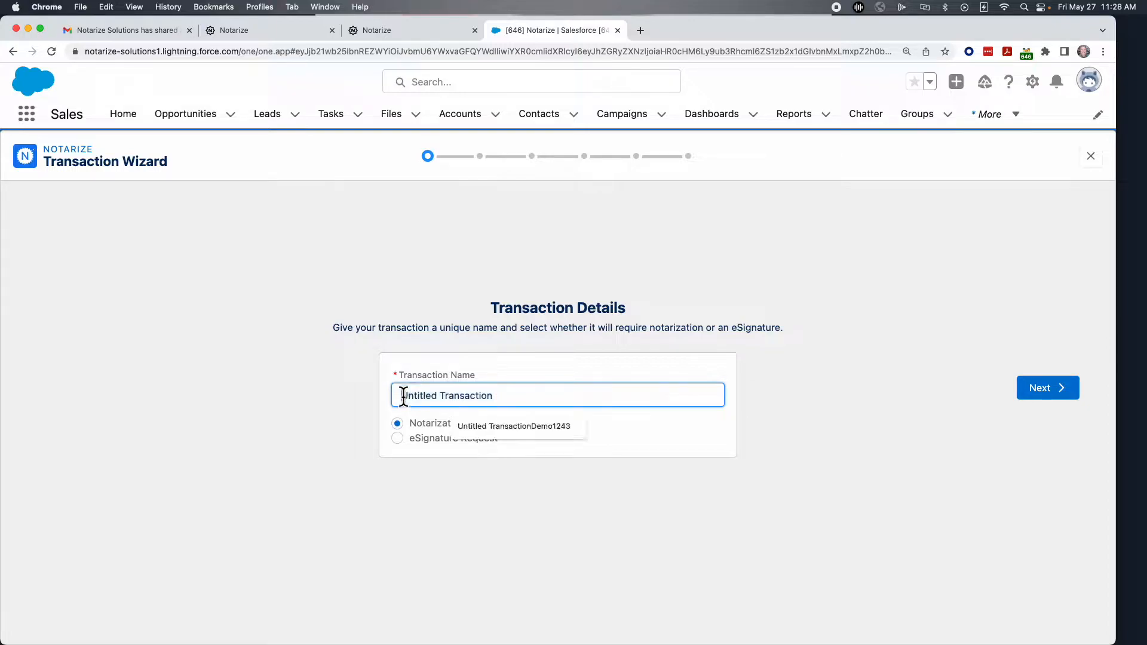
pyautogui.write('Demo M')
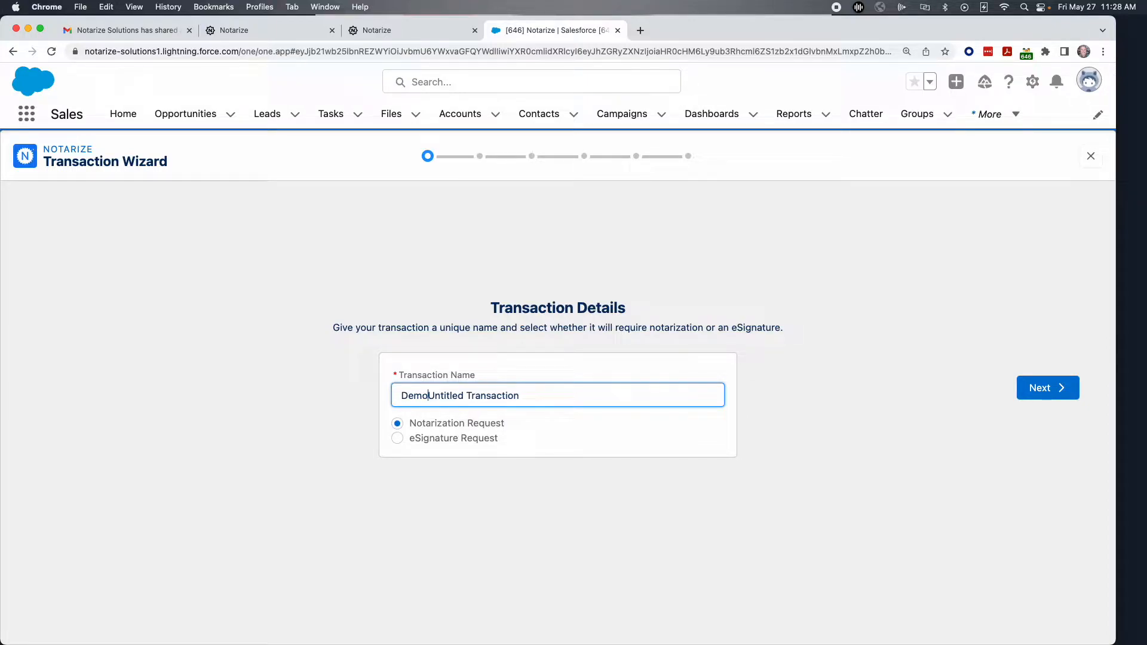
pyautogui.write('ay 27')
pyautogui.press('Delete')
pyautogui.press('Delete')
pyautogui.press('Delete')
pyautogui.press('Delete')
pyautogui.press('Delete')
pyautogui.press('Delete')
pyautogui.press('Delete')
pyautogui.press('Delete')
pyautogui.press('Delete')
pyautogui.press('Delete')
pyautogui.press('Delete')
pyautogui.press('Delete')
pyautogui.press('Delete')
pyautogui.press('Delete')
pyautogui.press('Delete')
pyautogui.press('Delete')
pyautogui.press('Delete')
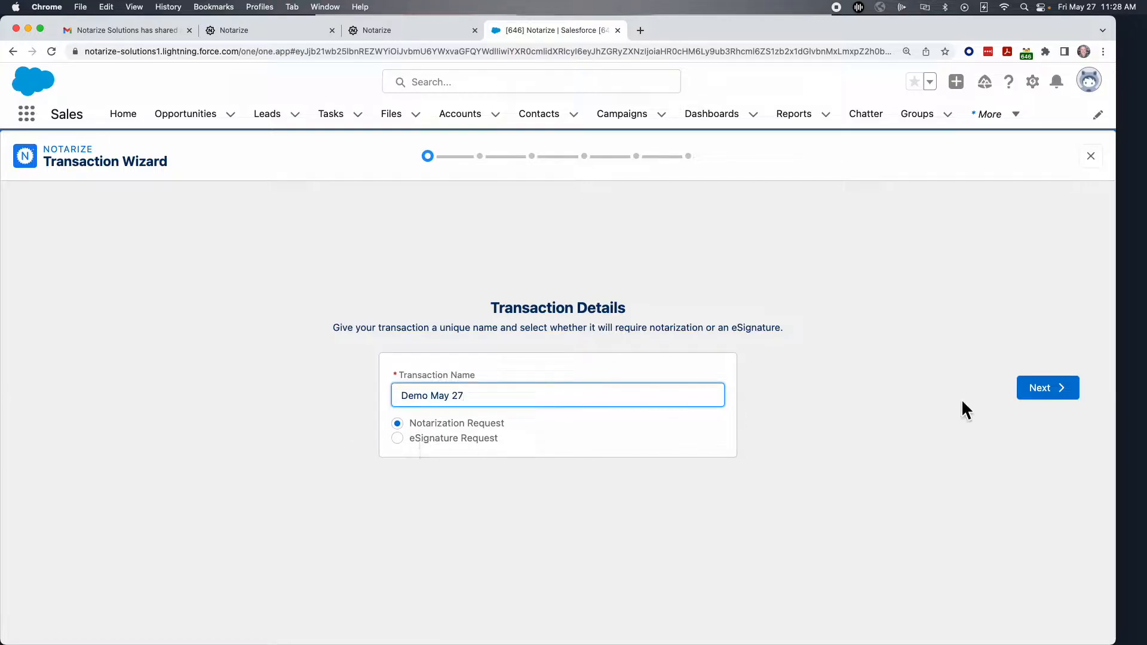
pyautogui.click(1035, 388)
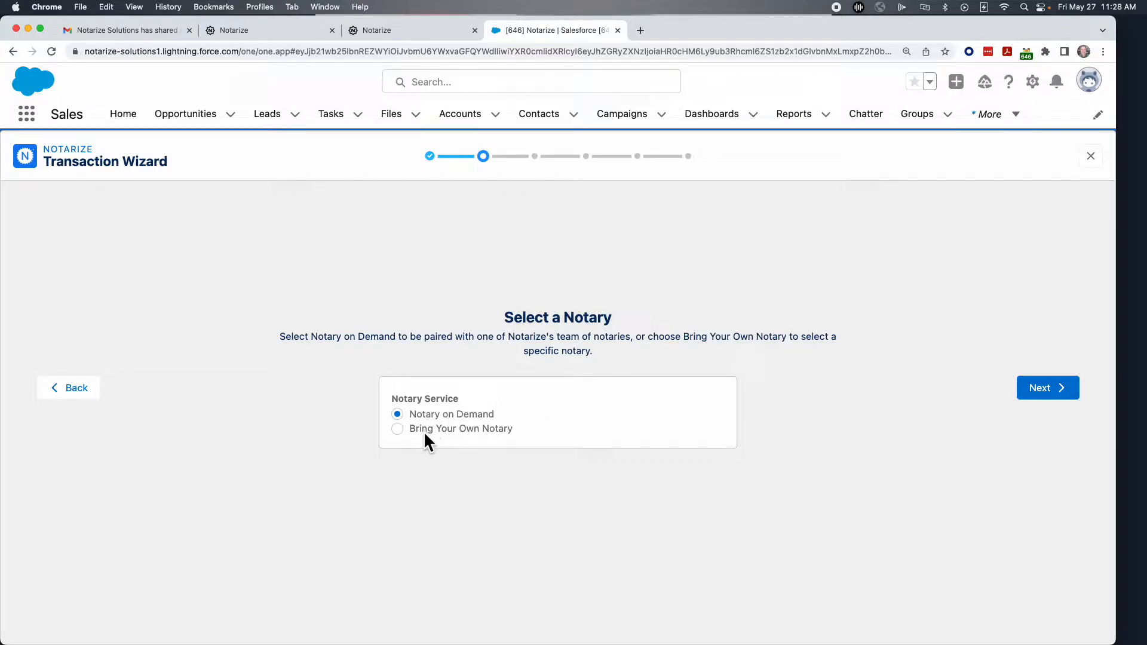
# Keep Notary on Demand and set the demo signer contact as the primary signer.
pyautogui.click(1041, 394)
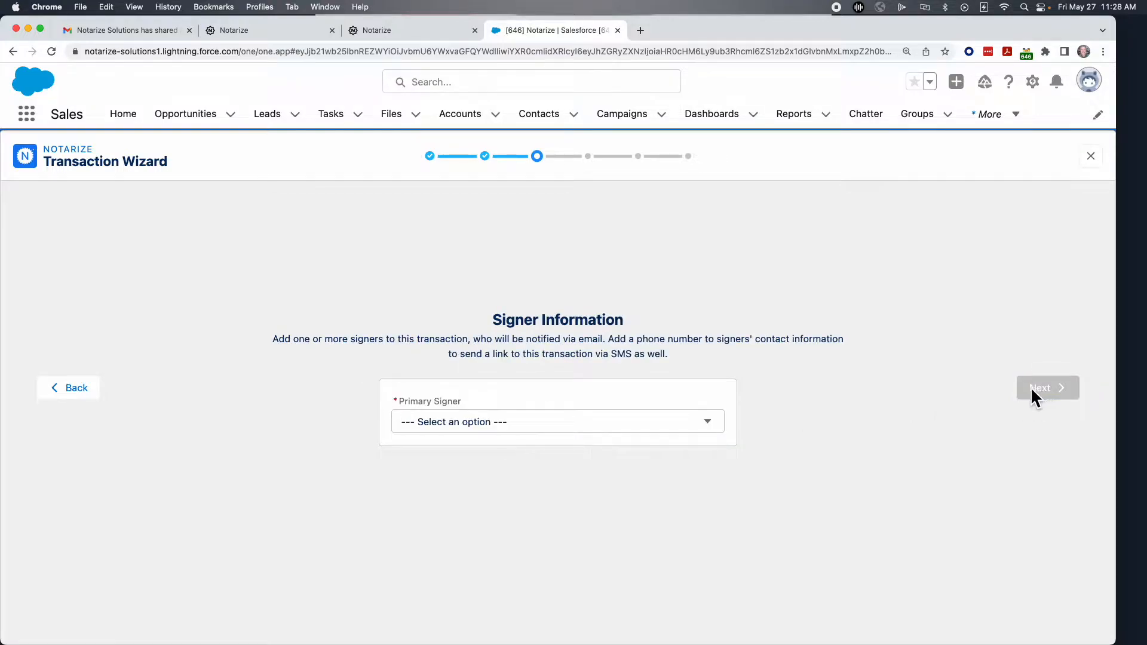
pyautogui.click(535, 421)
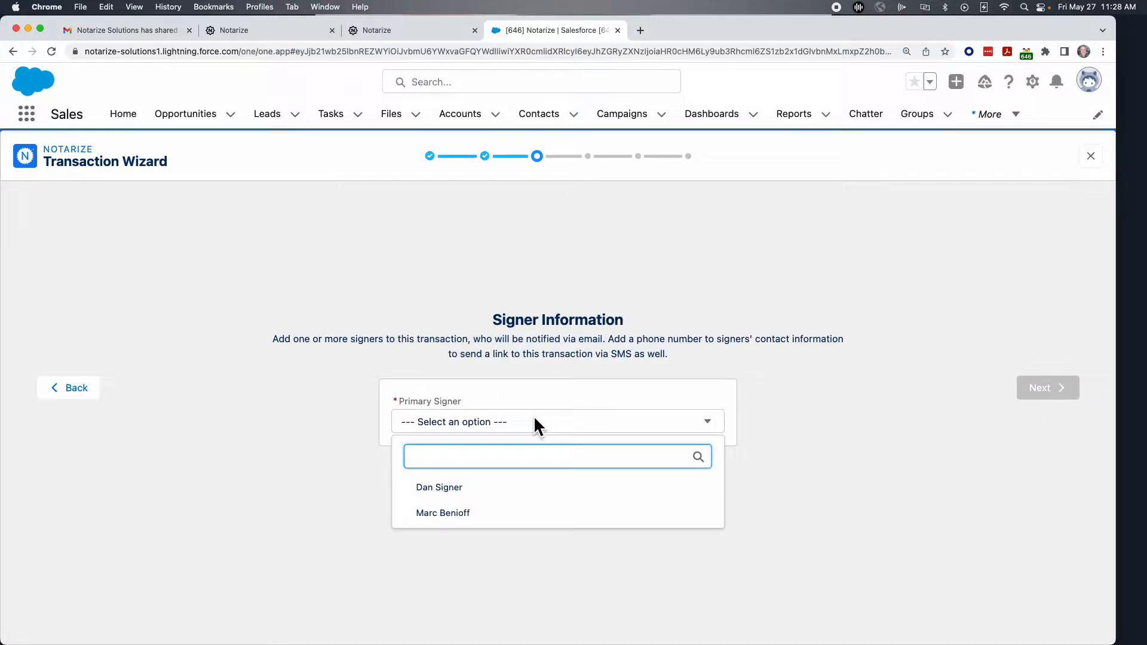
pyautogui.click(429, 491)
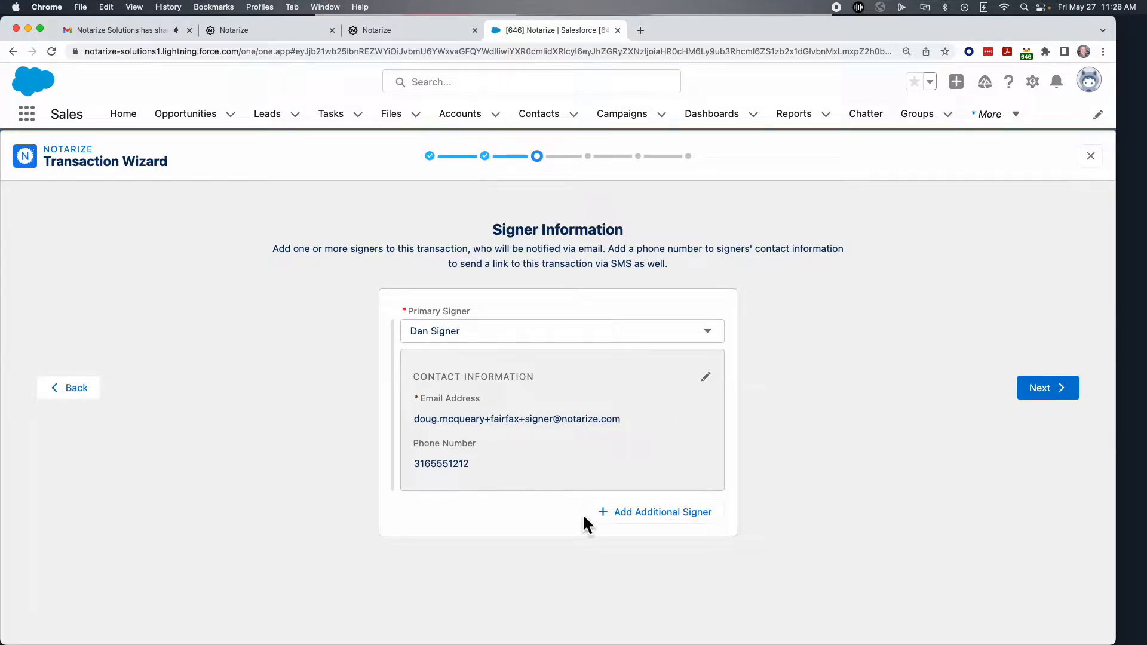
pyautogui.click(1056, 393)
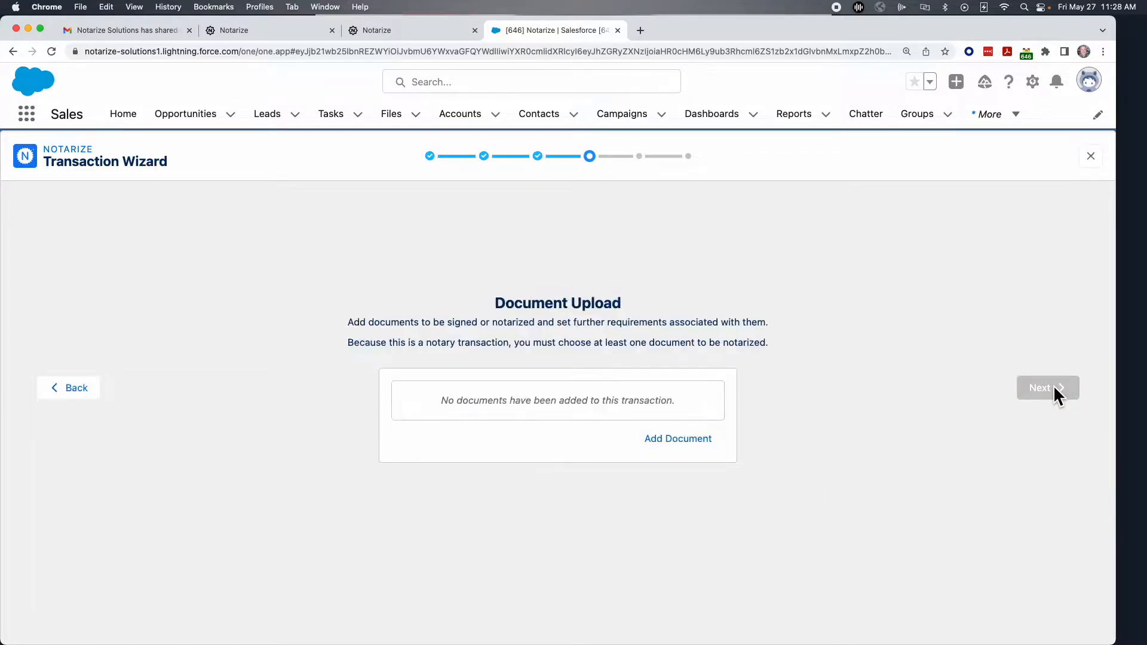
# Attach the ADOTvehiclePOA.pdf Notarize template and let the signer fill in the document.
pyautogui.click(677, 440)
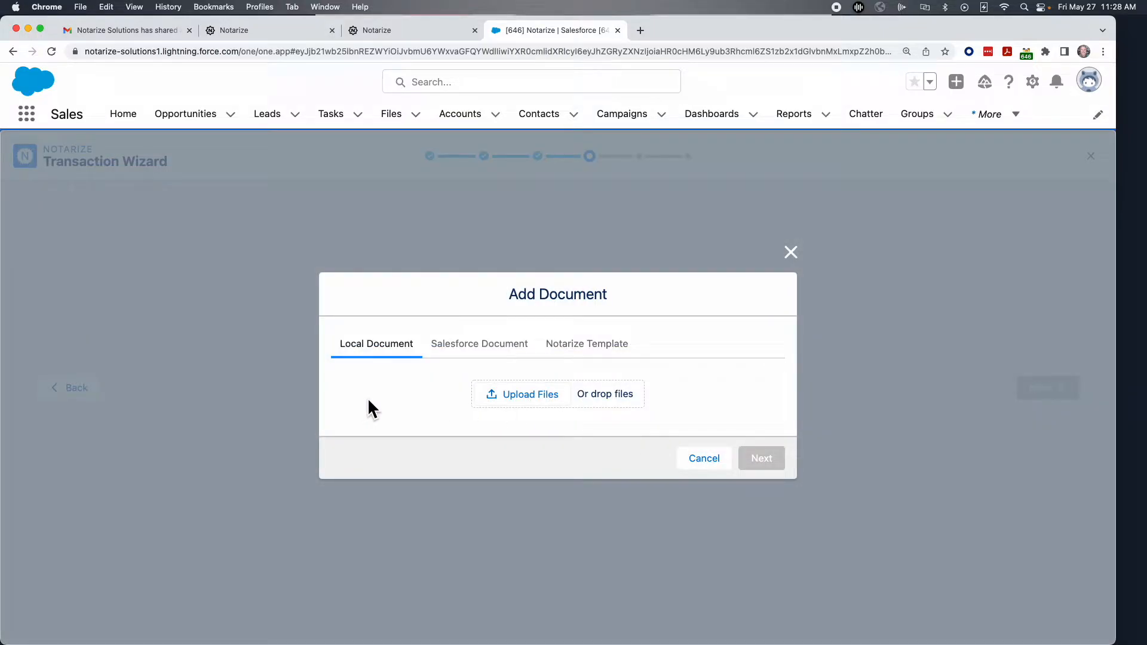
pyautogui.click(465, 351)
pyautogui.click(421, 397)
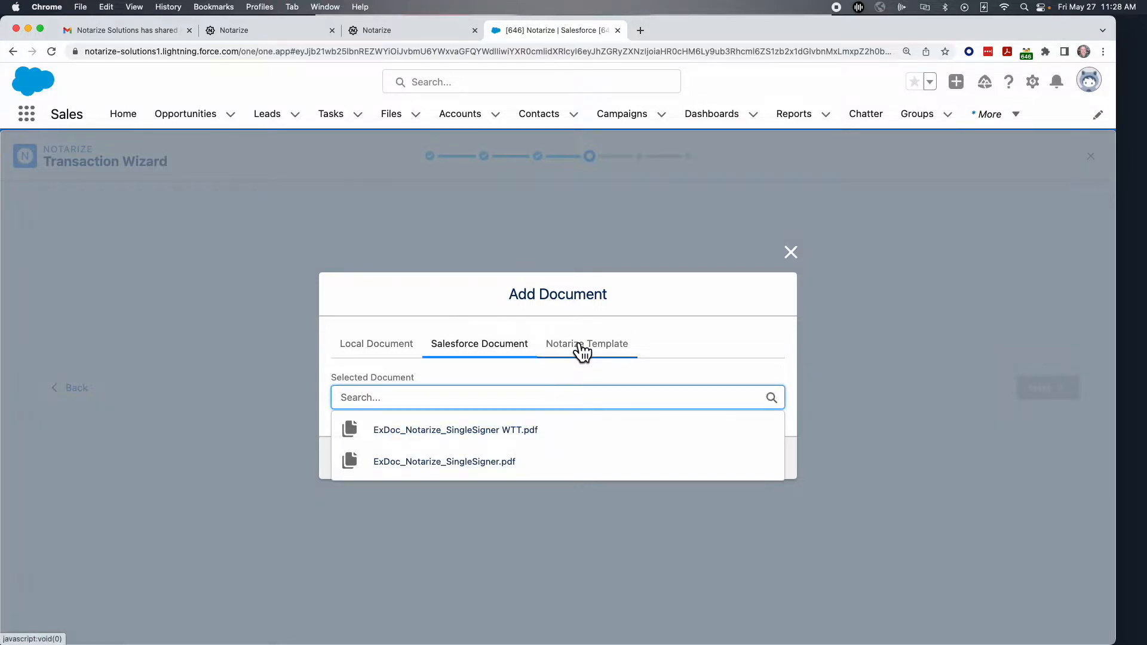
pyautogui.click(579, 353)
pyautogui.click(434, 399)
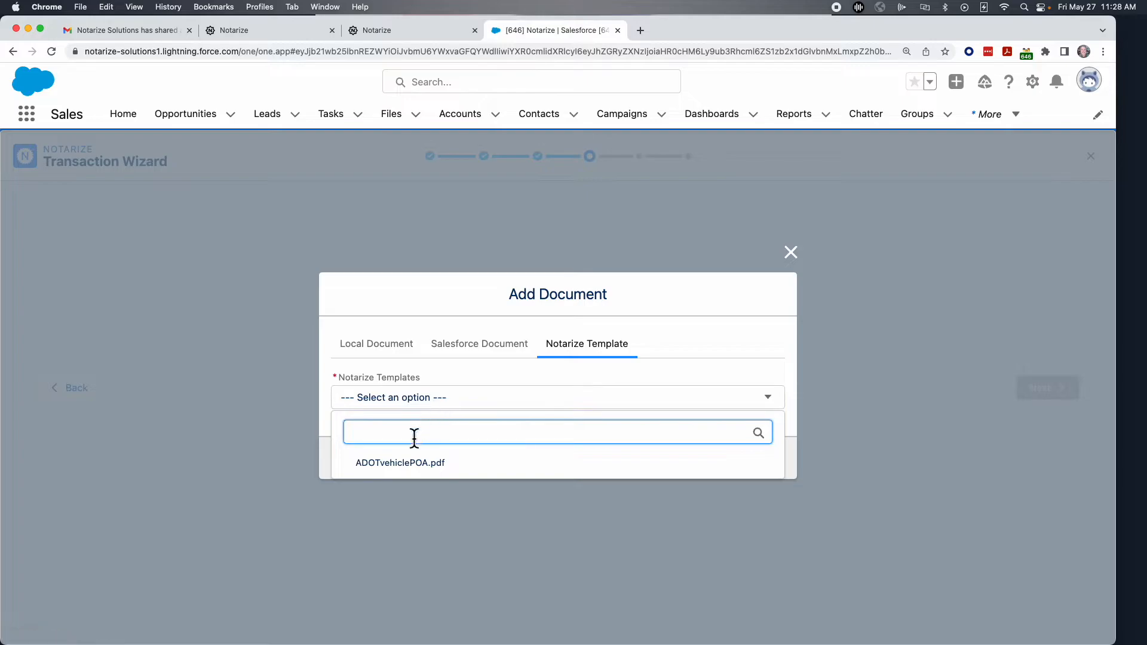
pyautogui.click(385, 466)
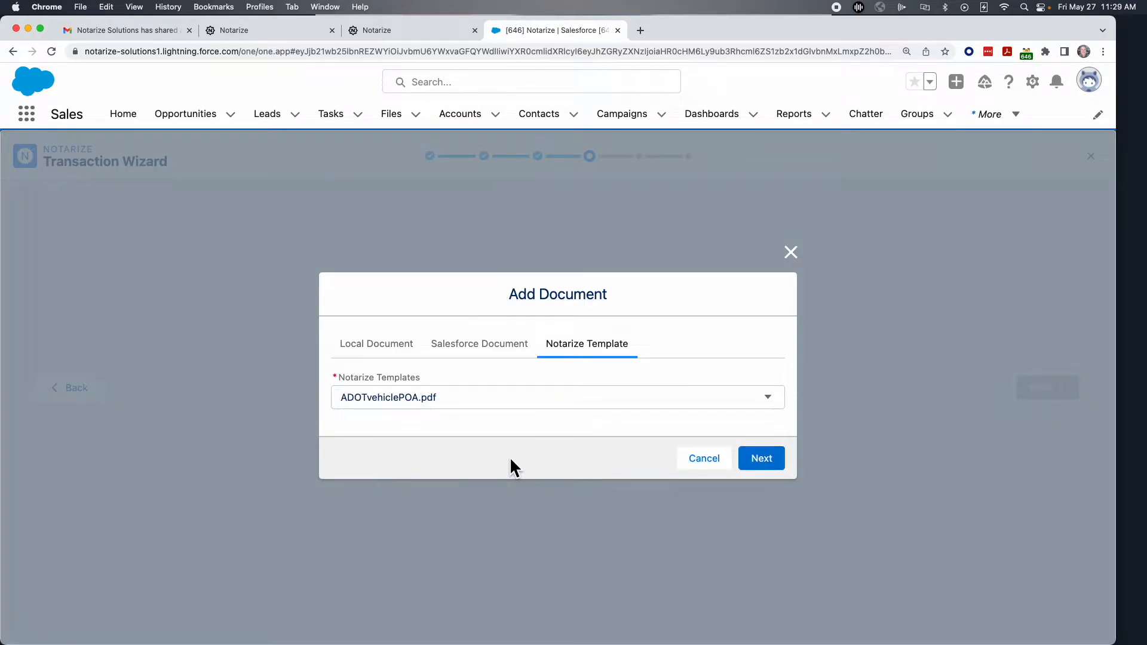
pyautogui.click(760, 469)
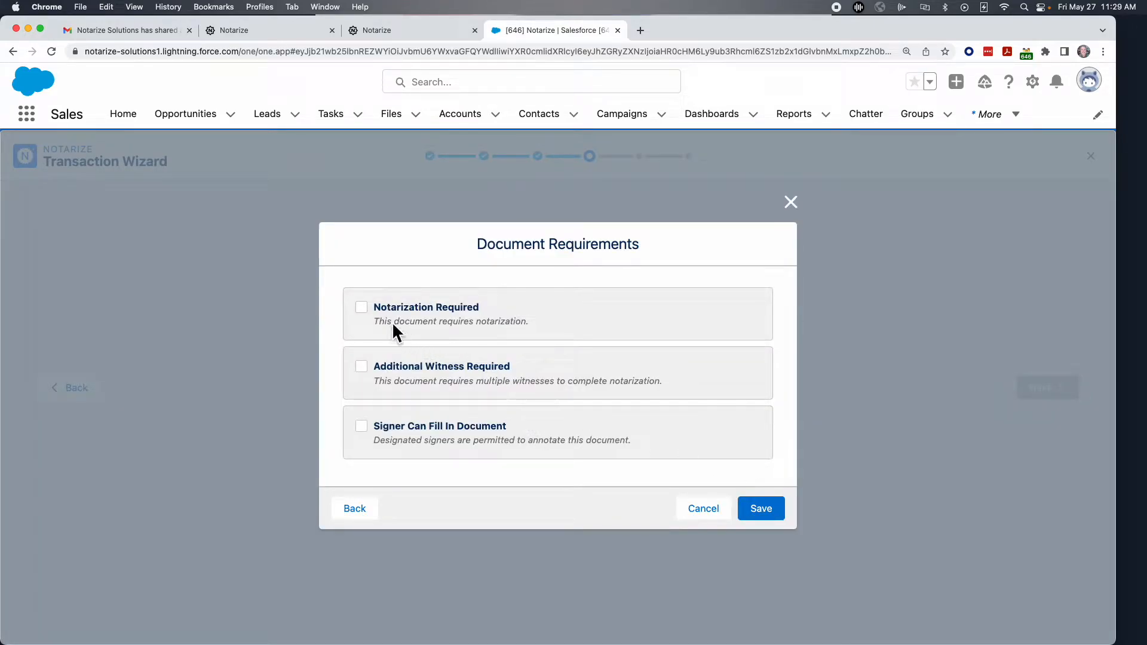
pyautogui.click(360, 426)
pyautogui.click(766, 512)
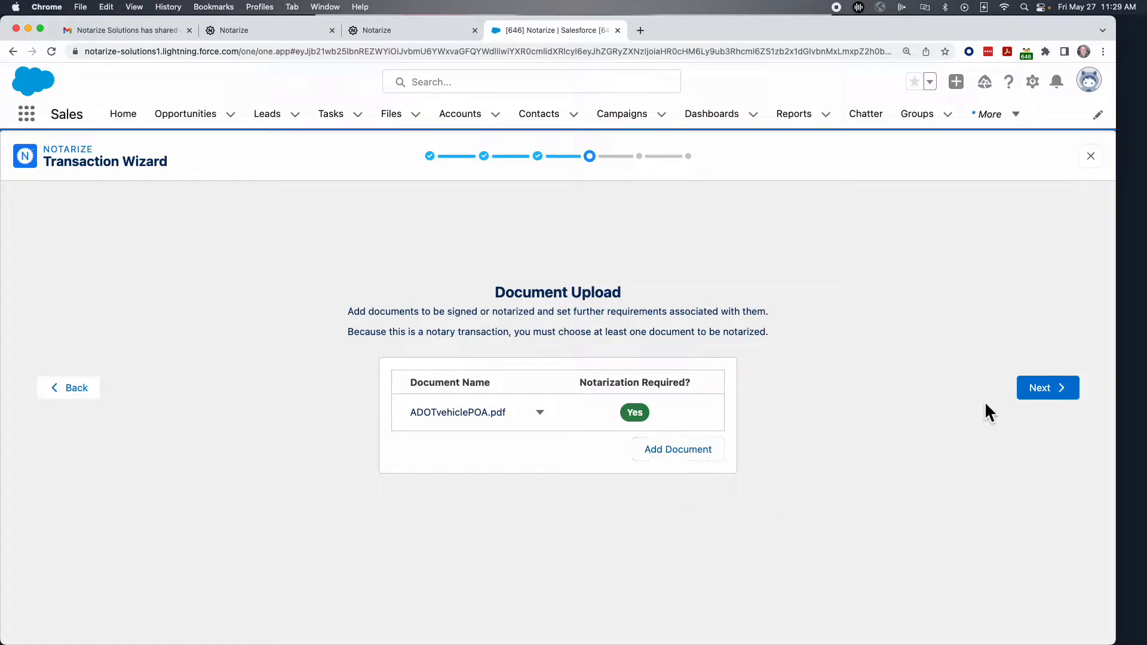
# Add 'Complete by Friday' to the signer email message and finish sending the transaction.
pyautogui.click(1040, 389)
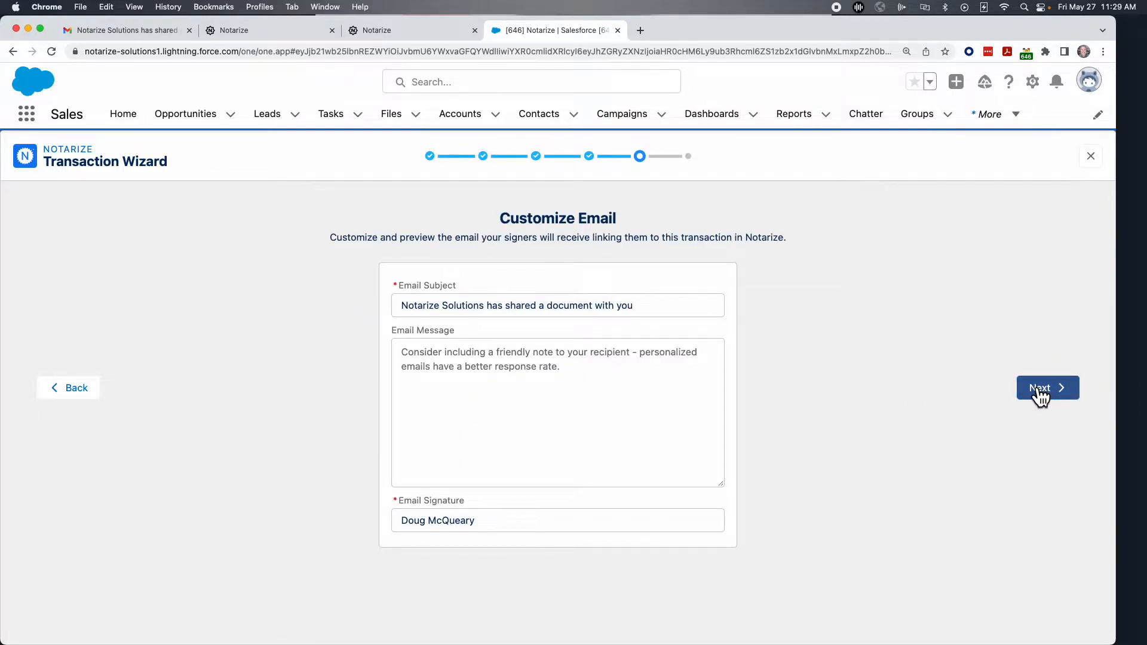
pyautogui.click(402, 353)
pyautogui.write('Complete by Friday')
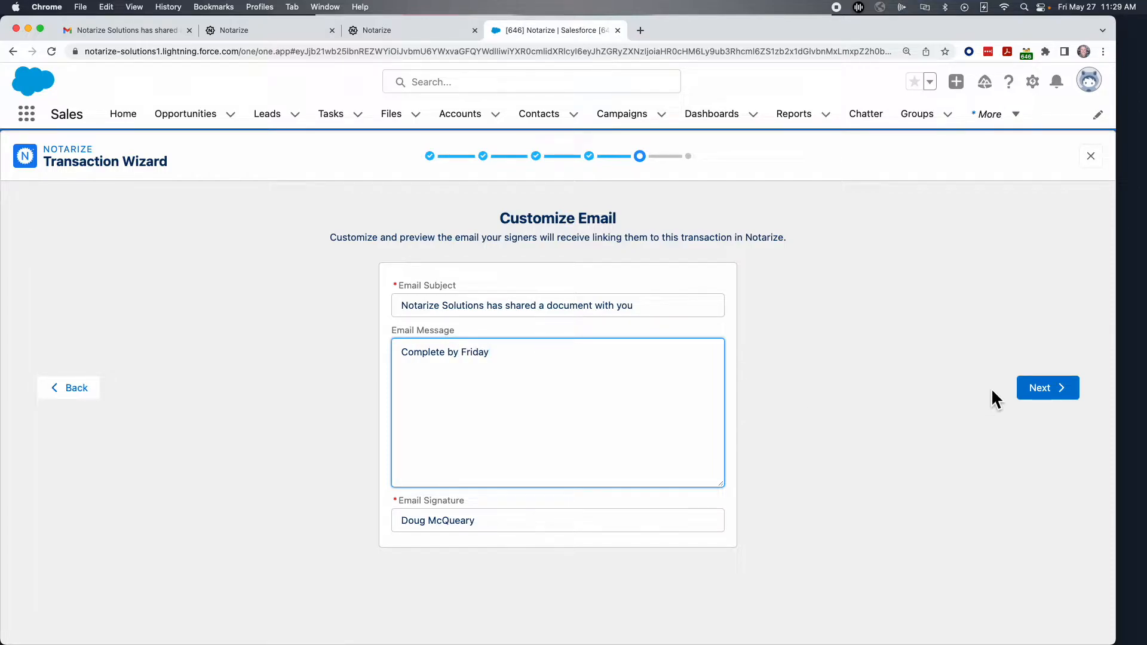
pyautogui.click(1034, 393)
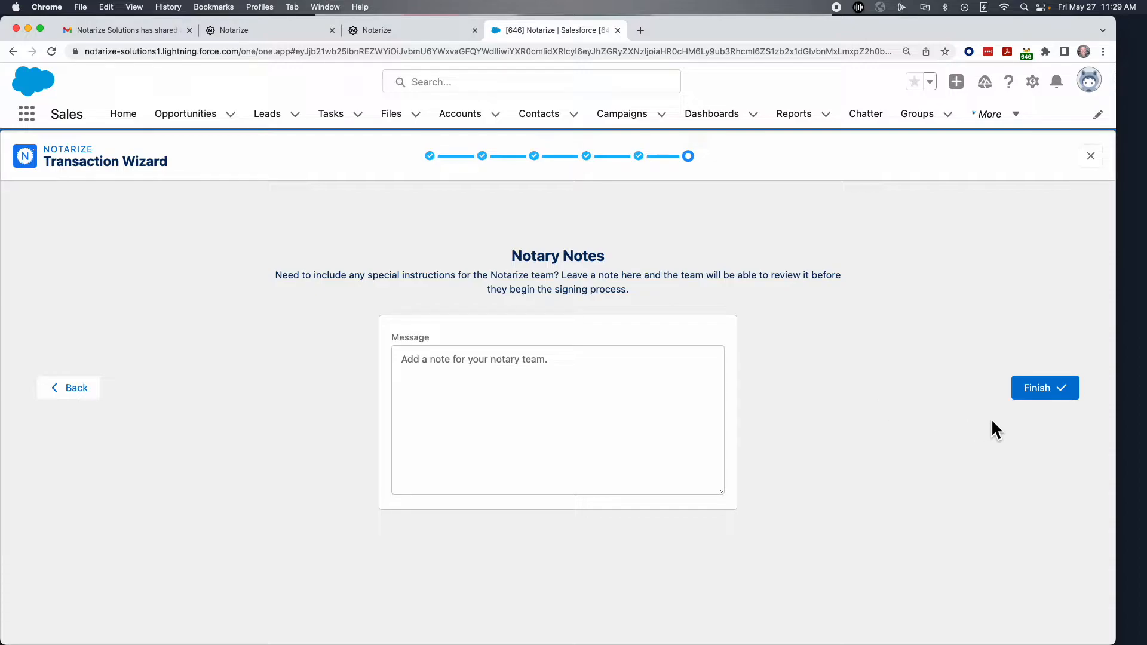
pyautogui.click(1045, 389)
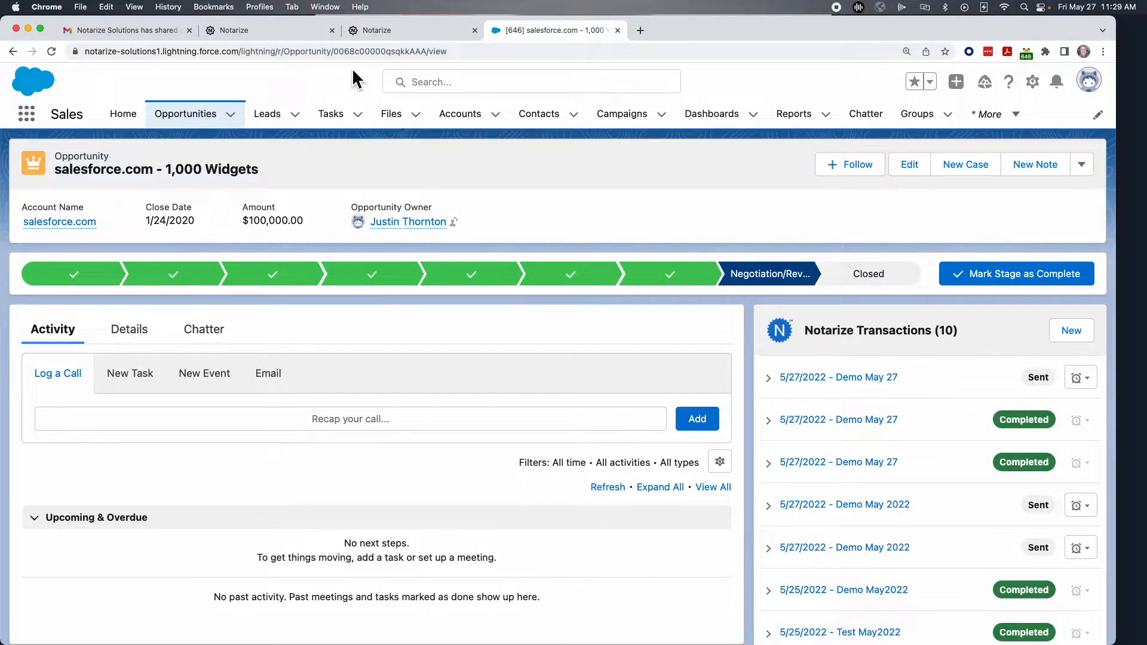
# Reload the signer's Gmail inbox, expand the newest Notarize email, and follow its signing link.
pyautogui.click(125, 30)
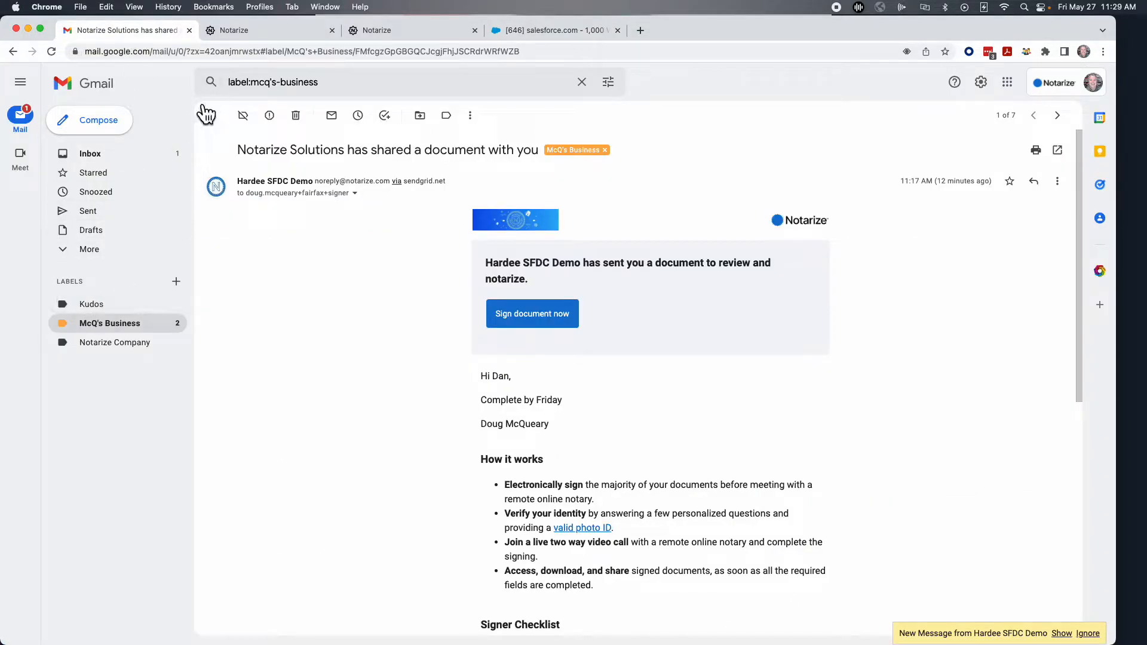
pyautogui.click(52, 51)
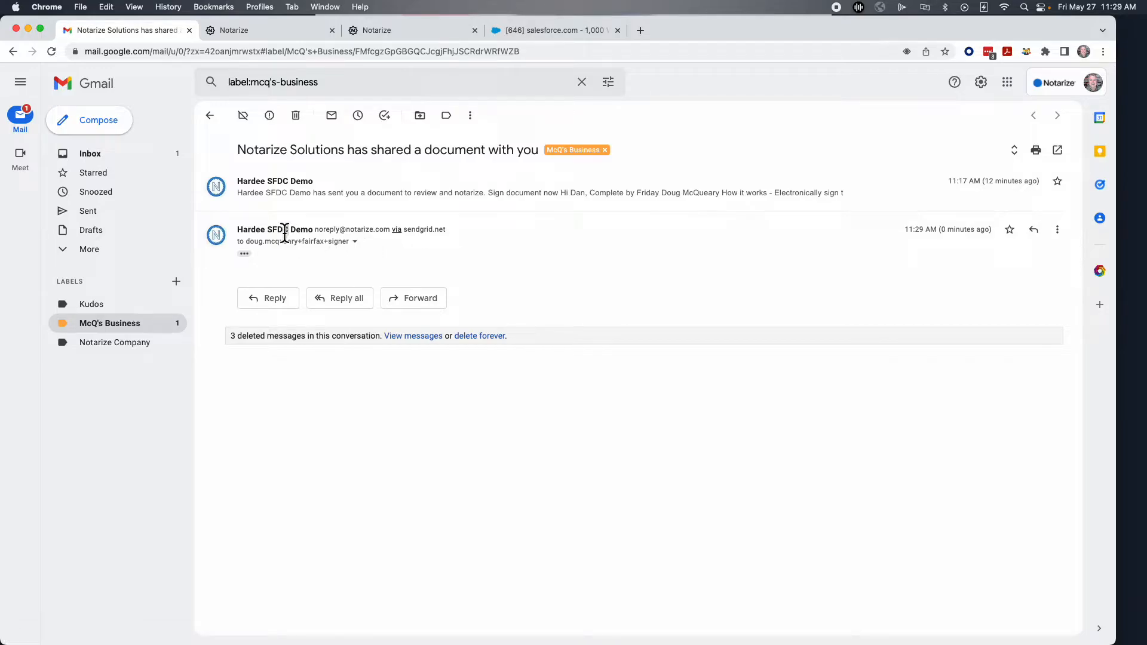
pyautogui.click(244, 254)
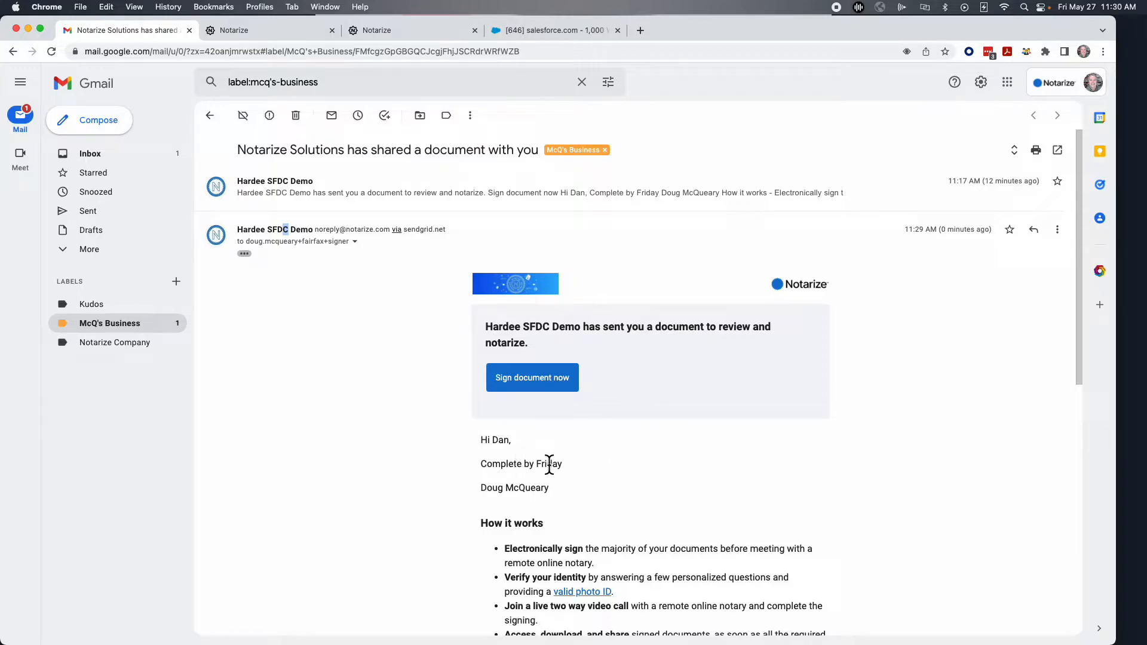
pyautogui.scroll(-3, 651, 473)
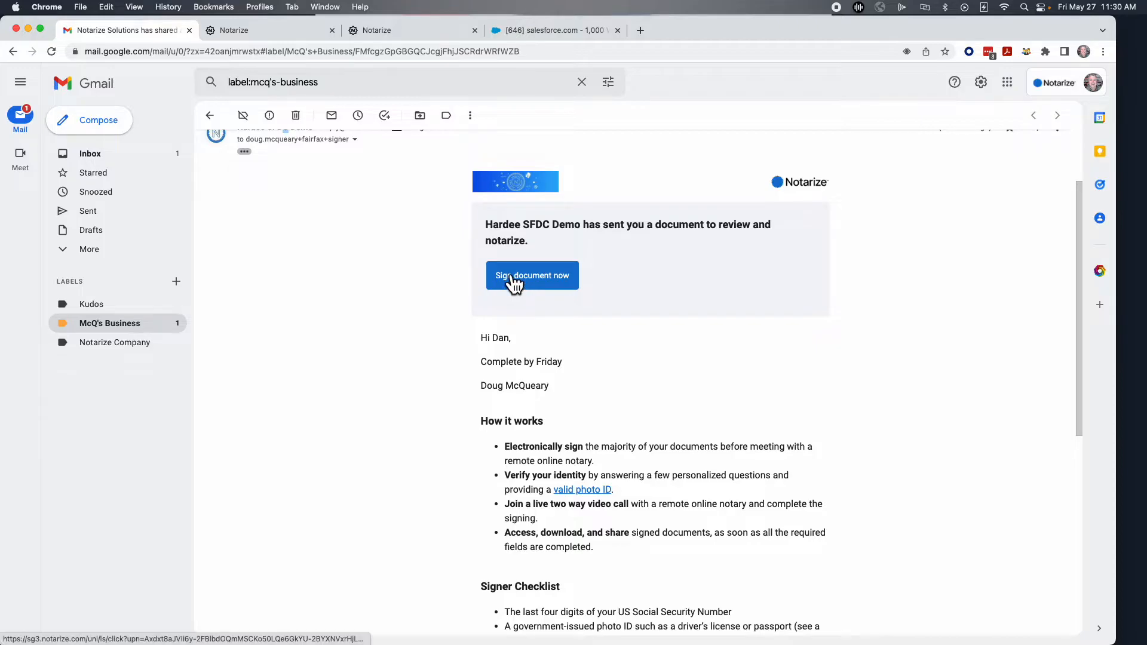
pyautogui.click(515, 282)
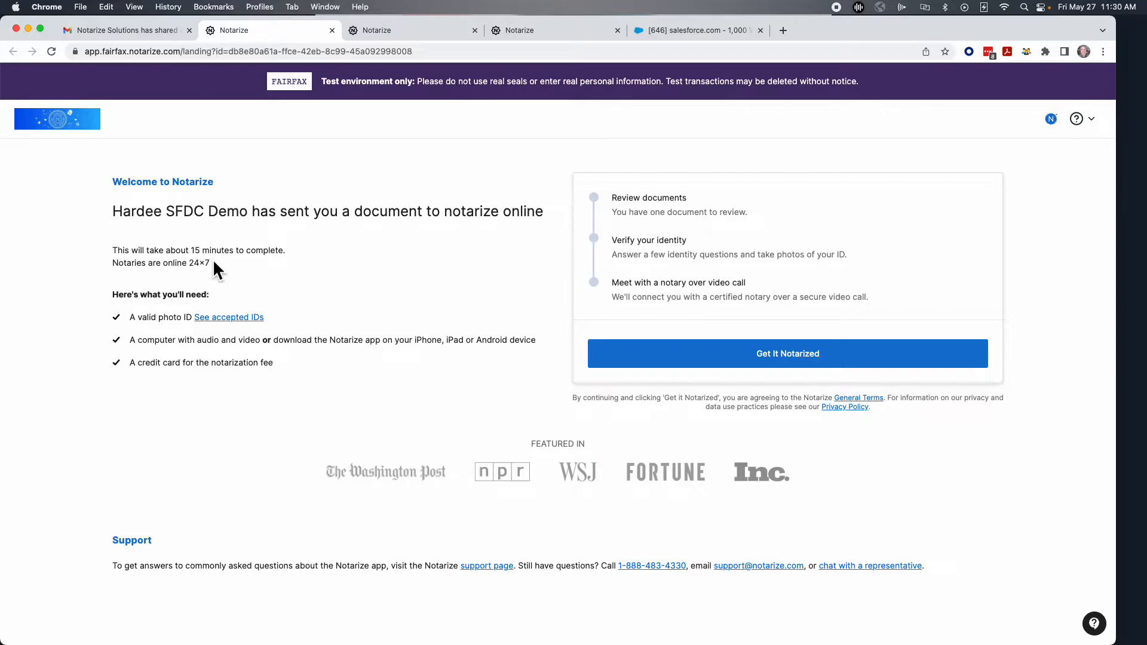
# Begin the online notarization, confirm the signer's name, and finish reviewing the power of attorney.
pyautogui.click(750, 356)
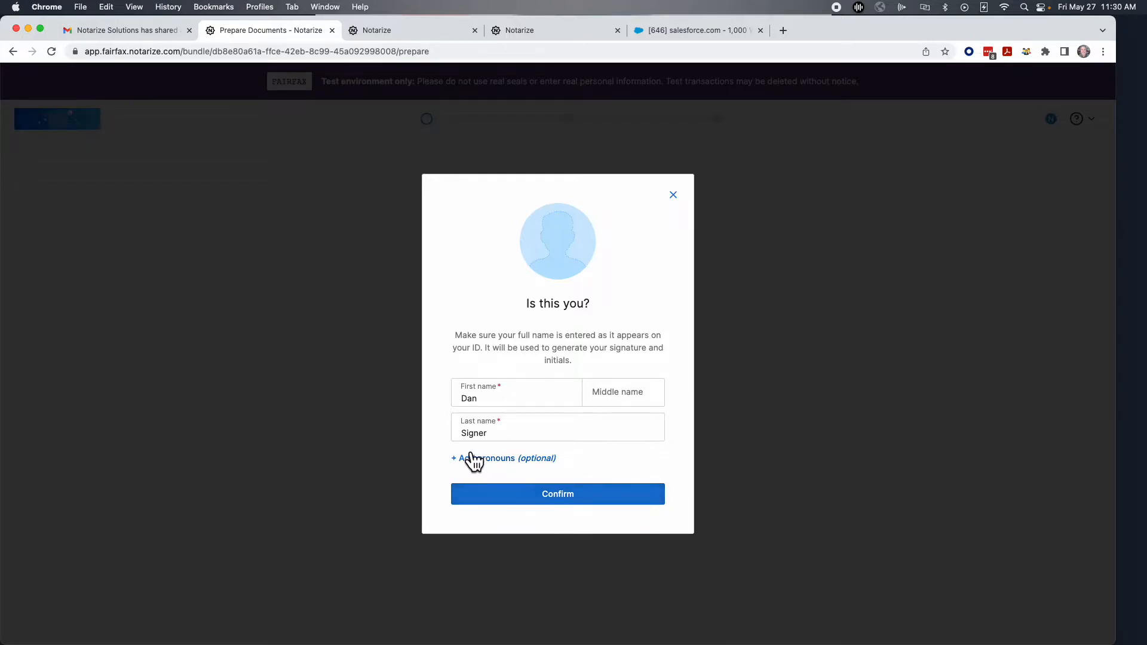
pyautogui.click(549, 499)
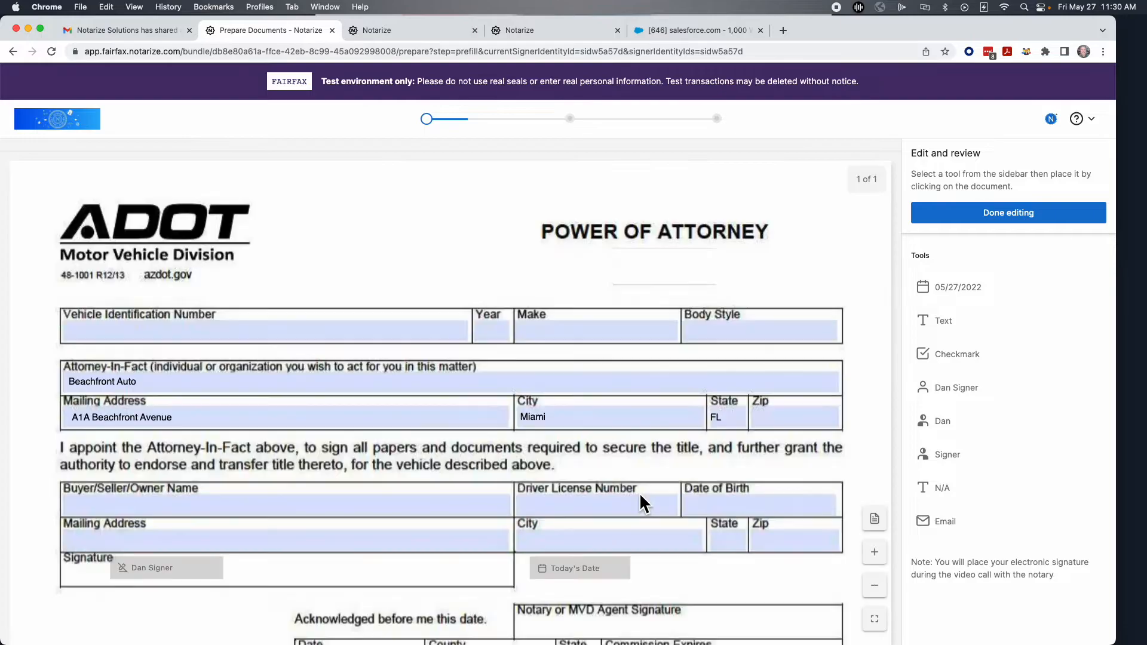
pyautogui.scroll(-3, 859, 335)
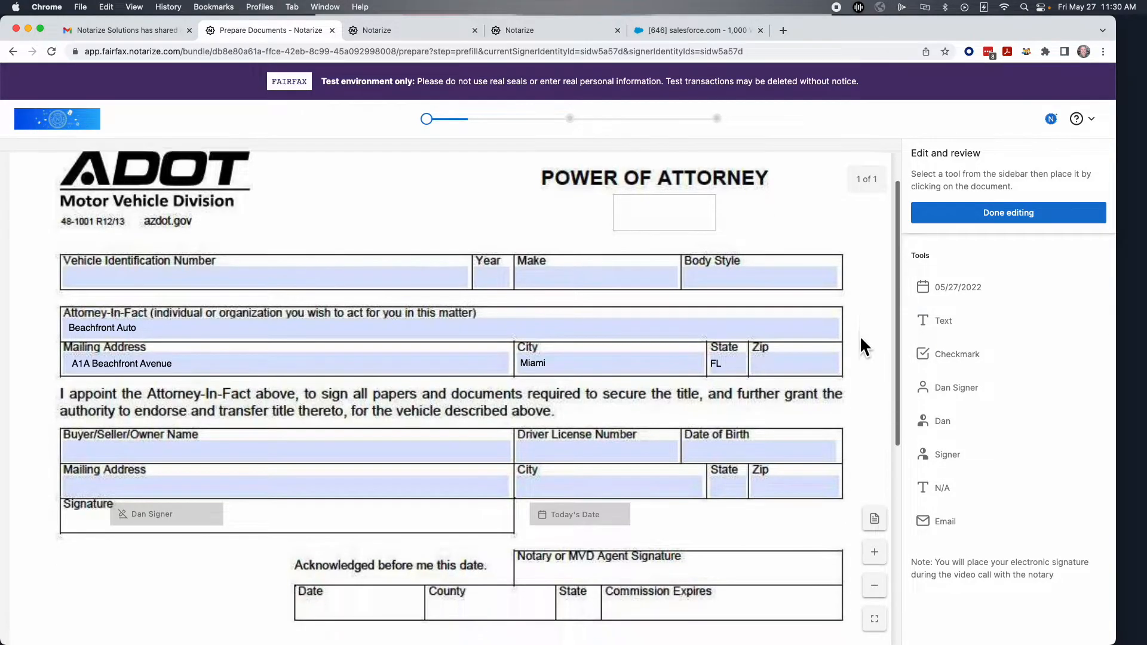
pyautogui.scroll(2, 842, 333)
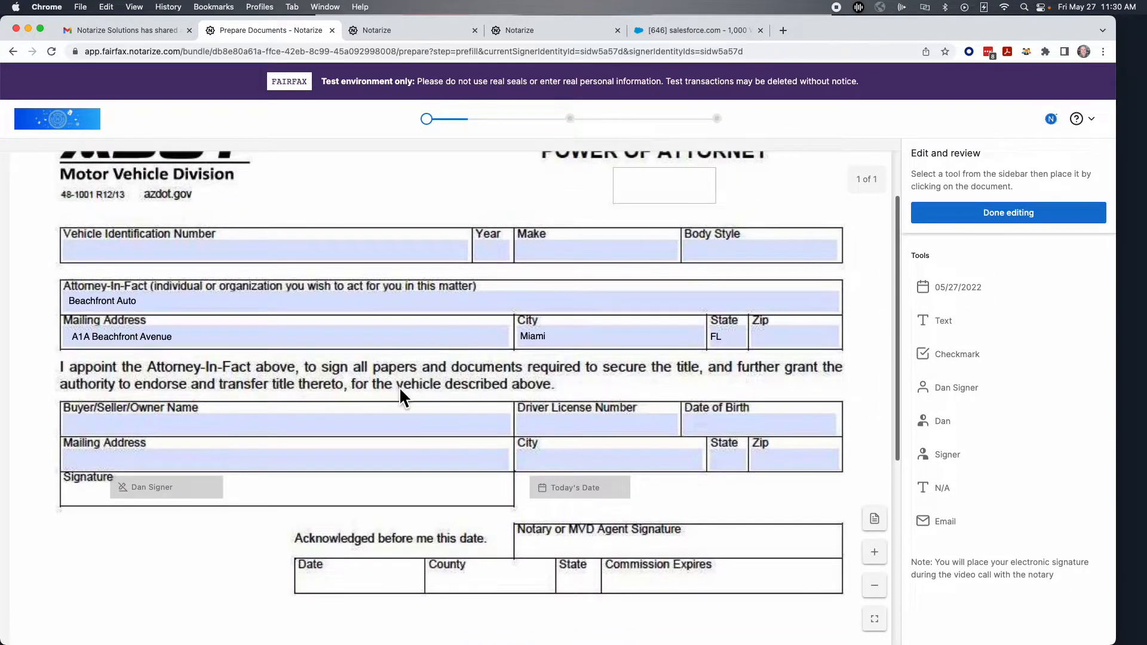
pyautogui.click(994, 213)
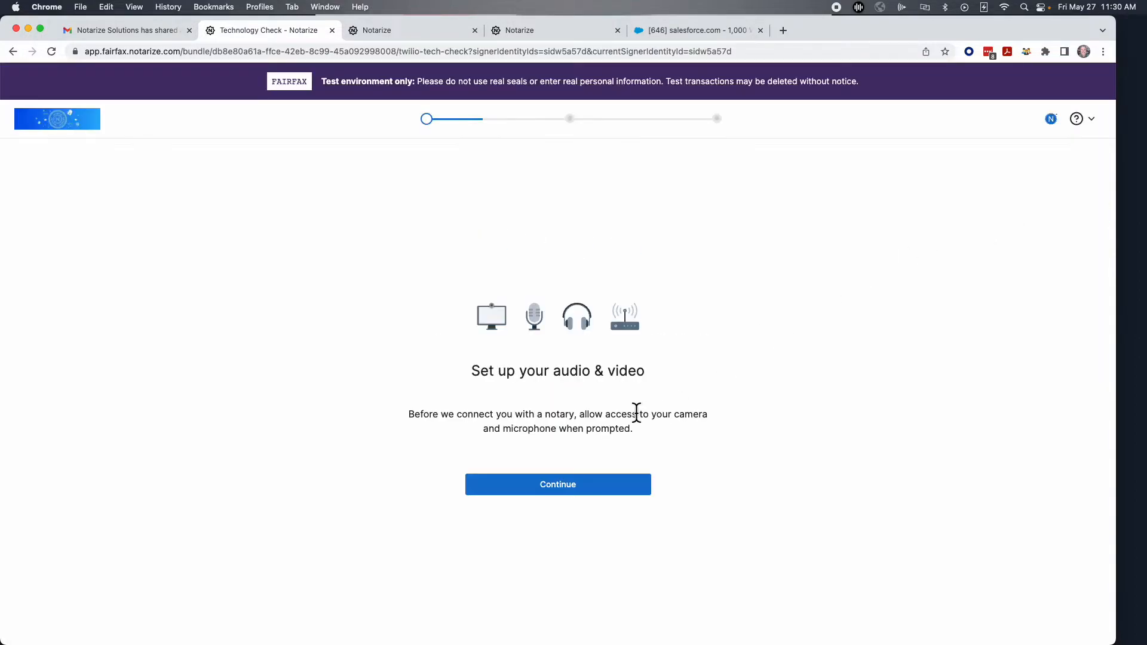
# Run the audio and video device check and continue past the weak signal warning.
pyautogui.click(540, 495)
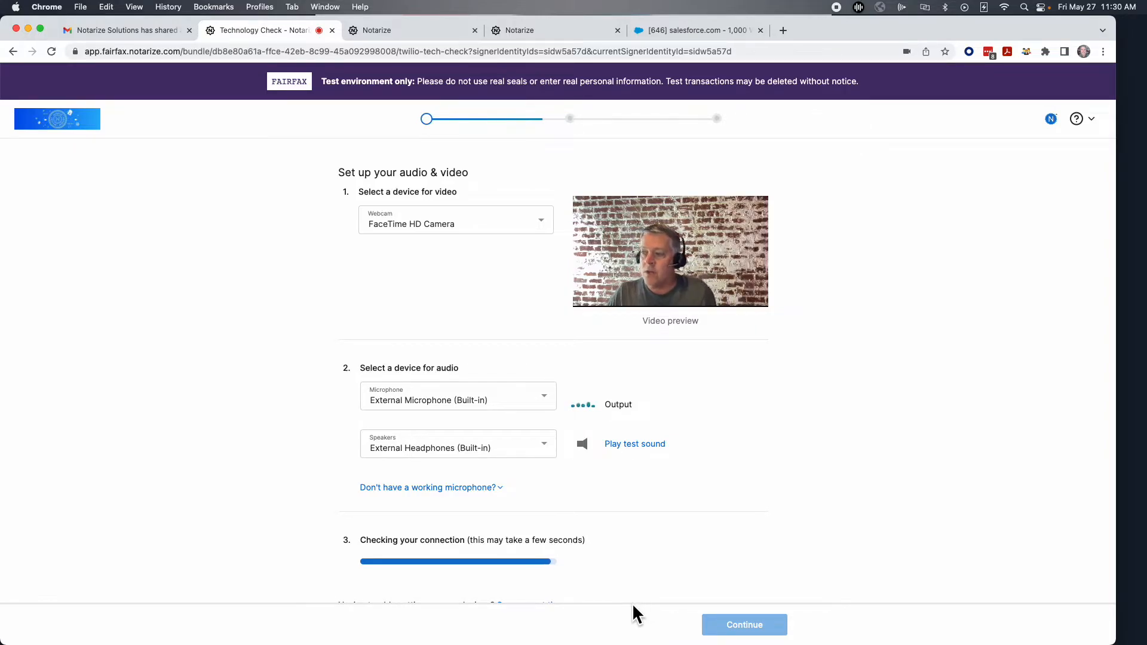
pyautogui.click(754, 628)
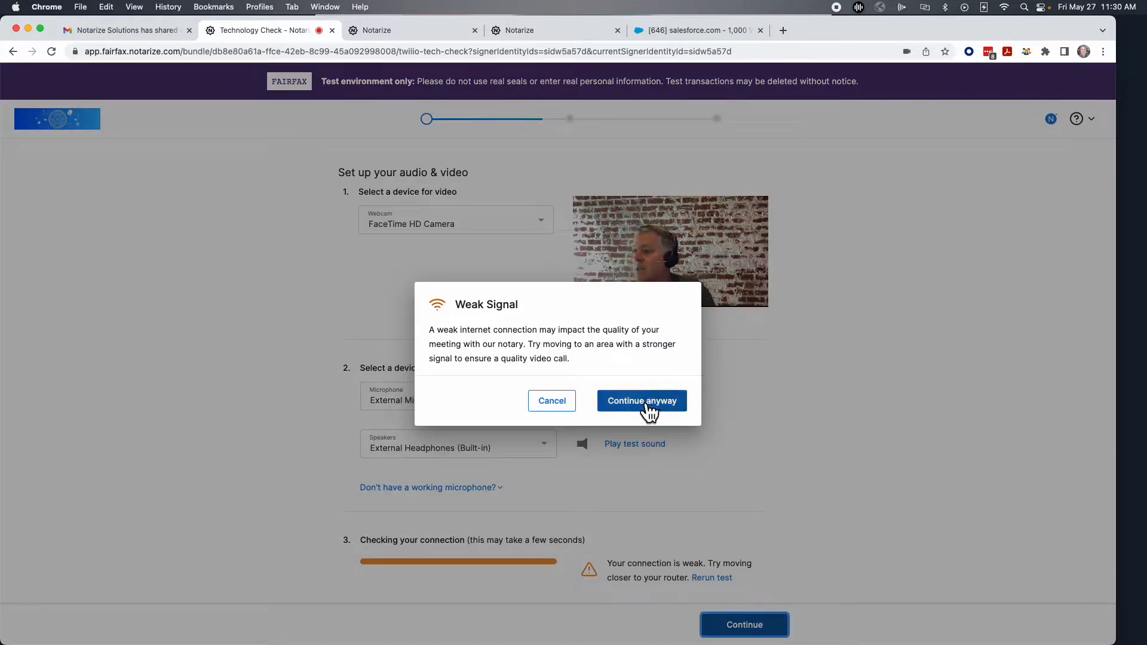
pyautogui.click(650, 410)
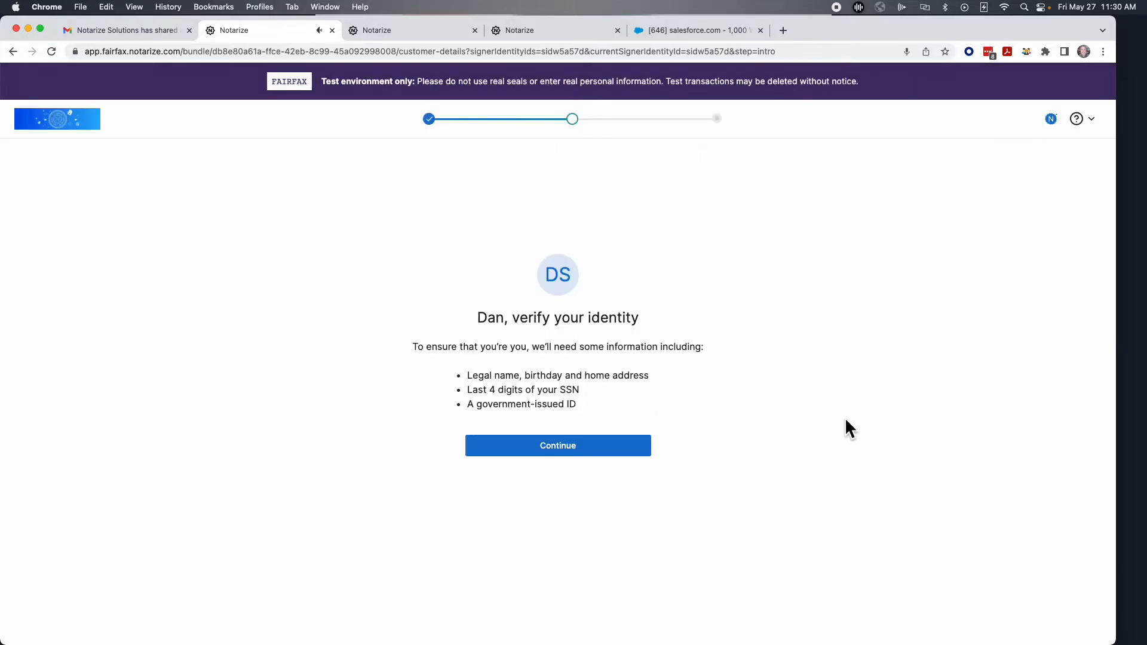
# Enter the last digits of the signer's SSN and submit the personal information.
pyautogui.click(544, 448)
pyautogui.click(425, 464)
pyautogui.click(686, 623)
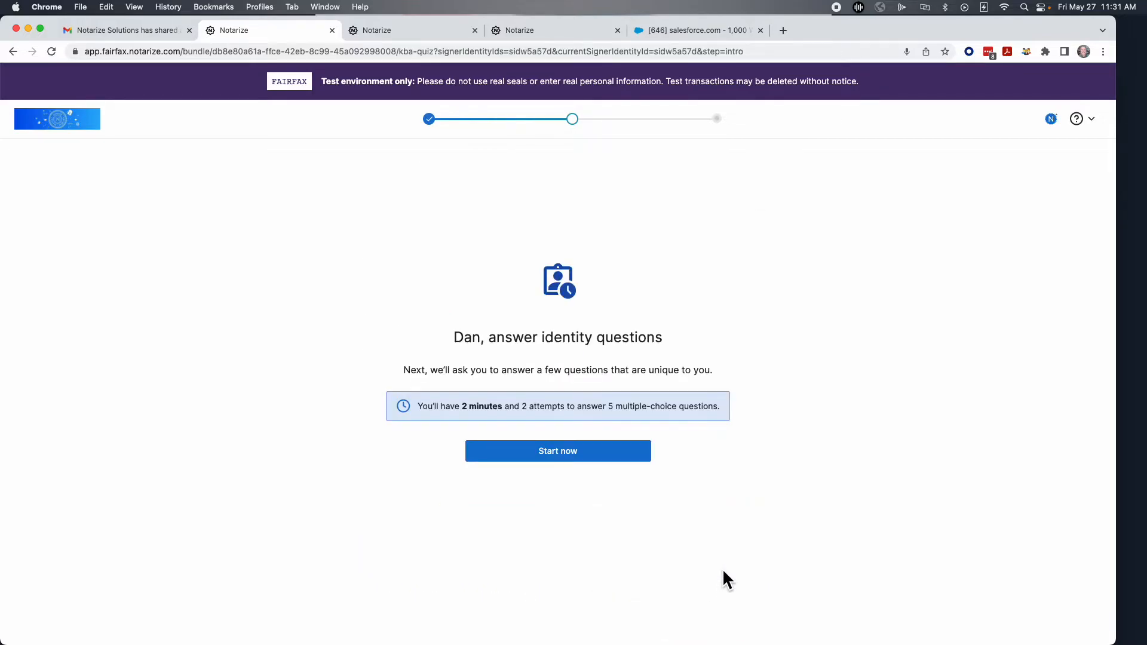
# Answer the identity quiz questions, including Mazda Protege and Jasper county, and submit.
pyautogui.click(541, 453)
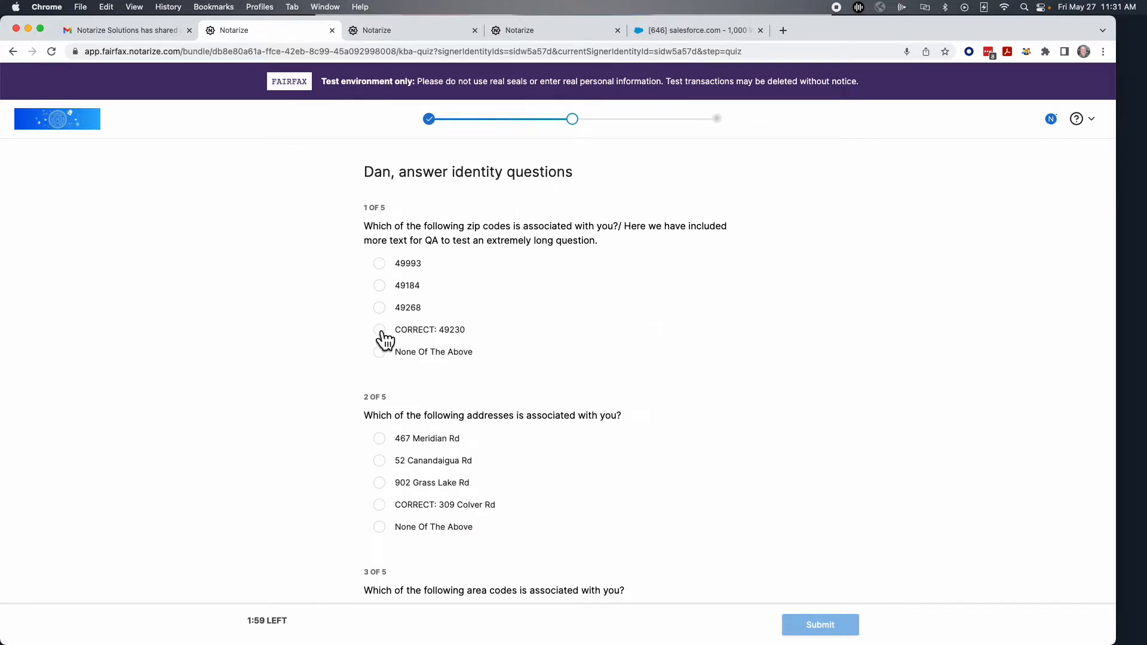
pyautogui.click(380, 506)
pyautogui.scroll(-5, 540, 518)
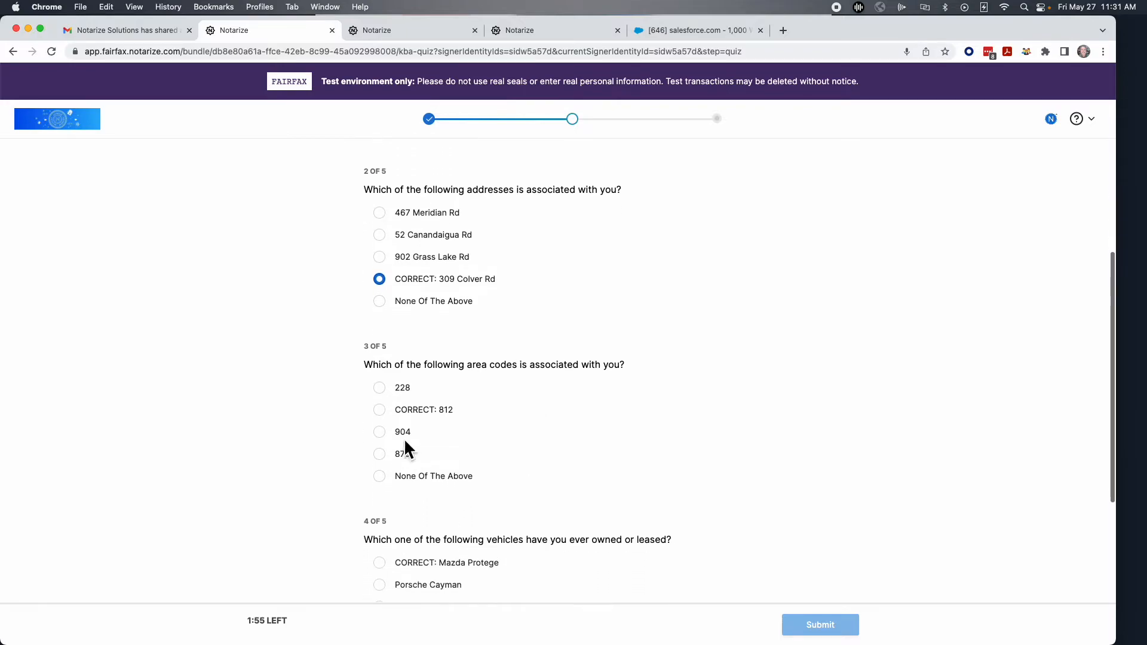
pyautogui.click(387, 409)
pyautogui.scroll(-3, 493, 468)
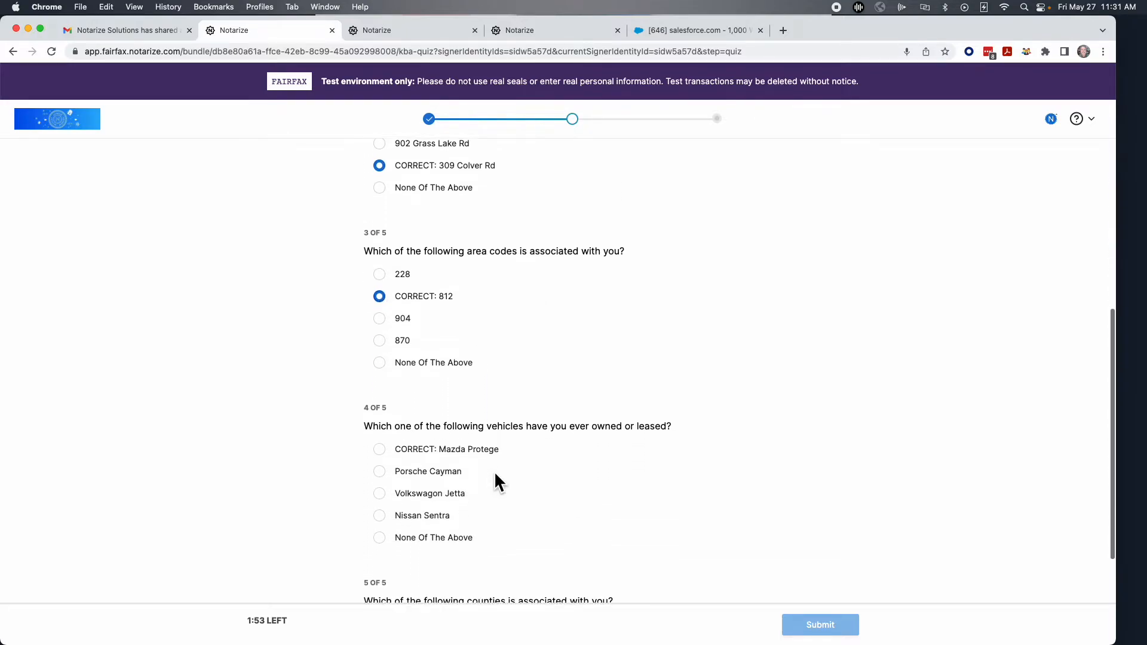
pyautogui.click(380, 431)
pyautogui.scroll(-4, 451, 474)
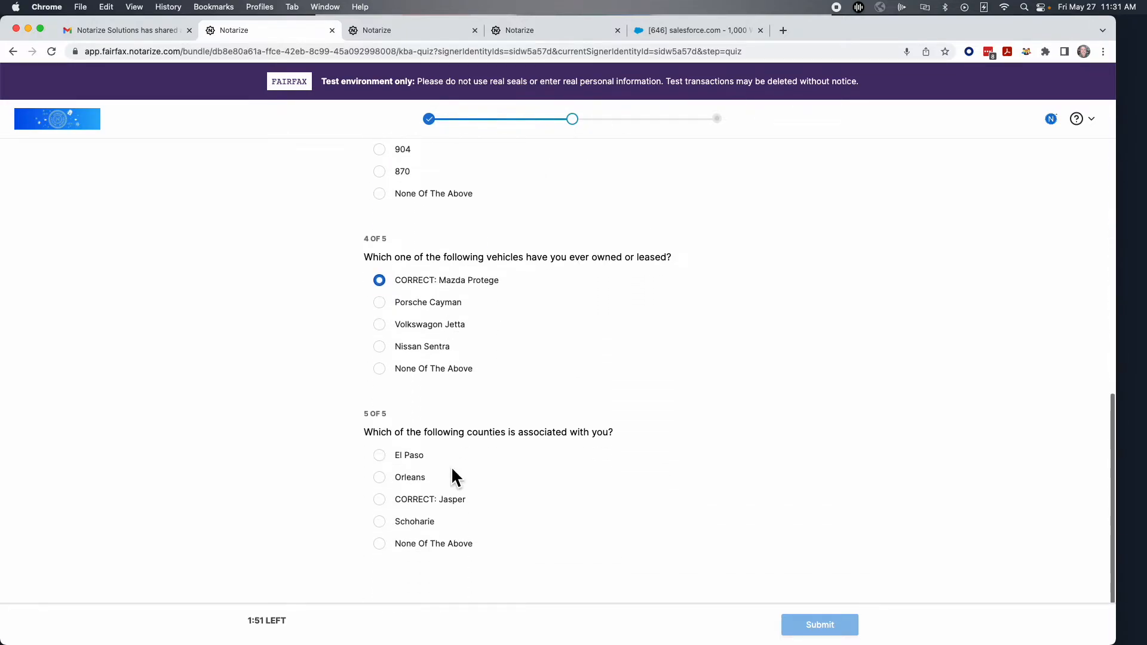
pyautogui.click(387, 511)
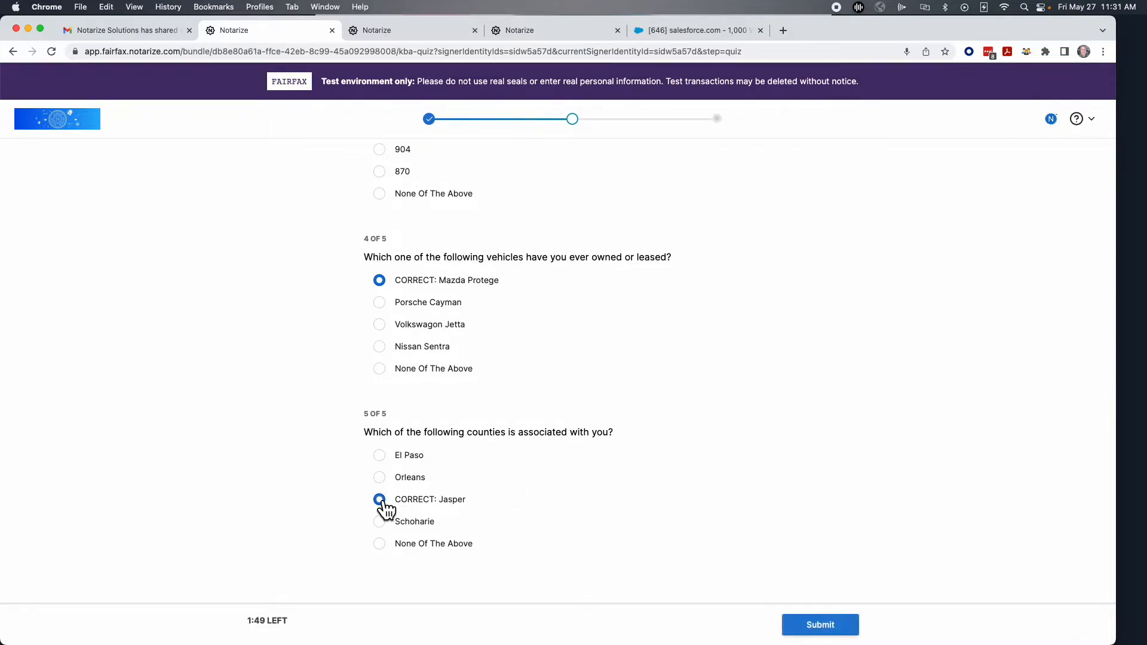
pyautogui.click(811, 628)
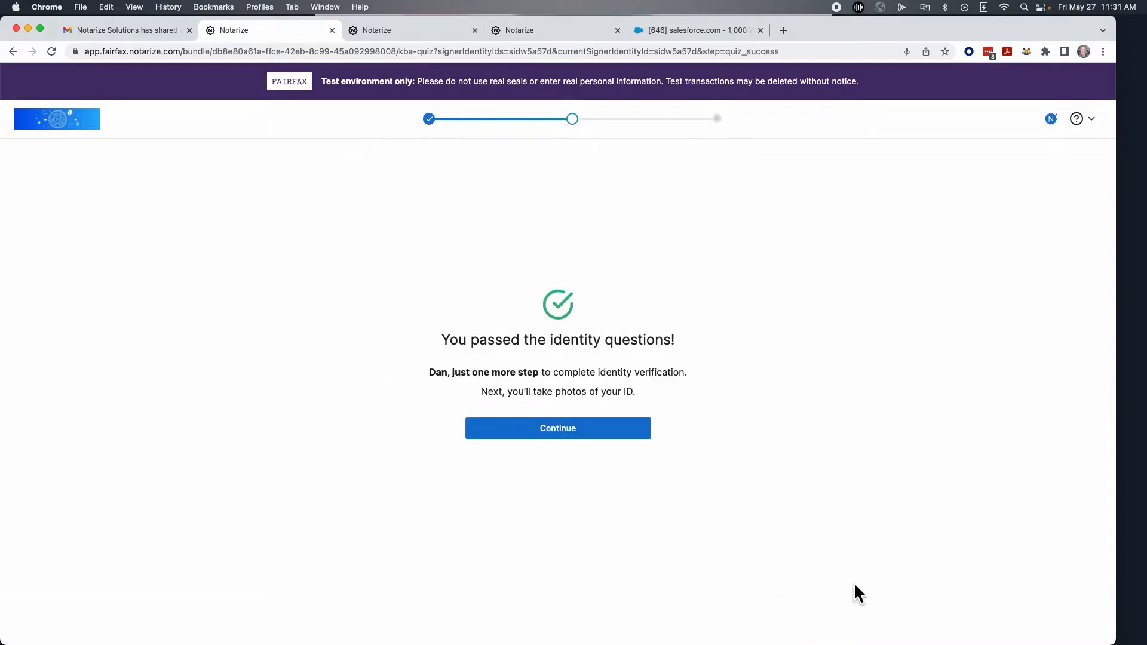
# Choose to photograph a United States driver's license with this computer's camera.
pyautogui.click(567, 434)
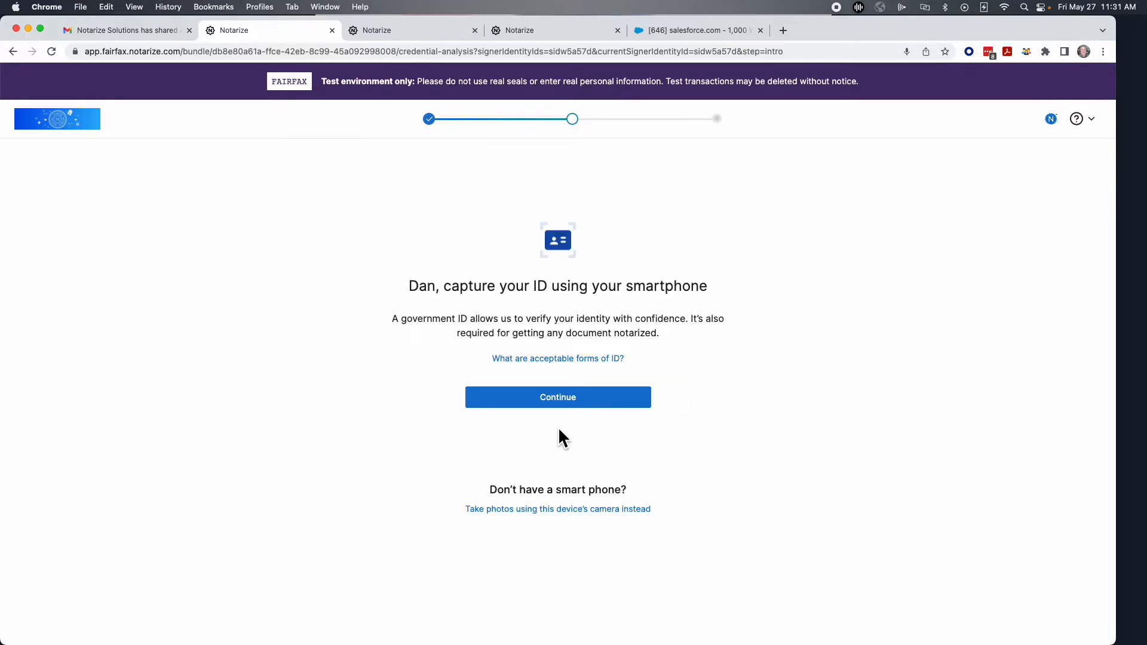
pyautogui.click(530, 510)
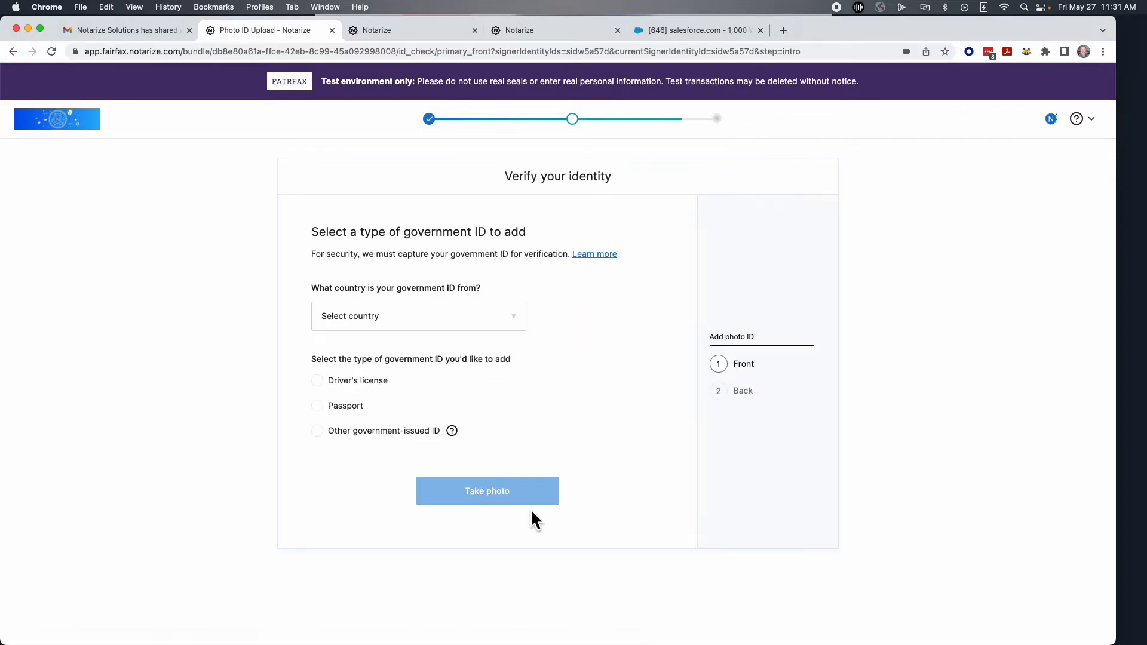
pyautogui.click(356, 332)
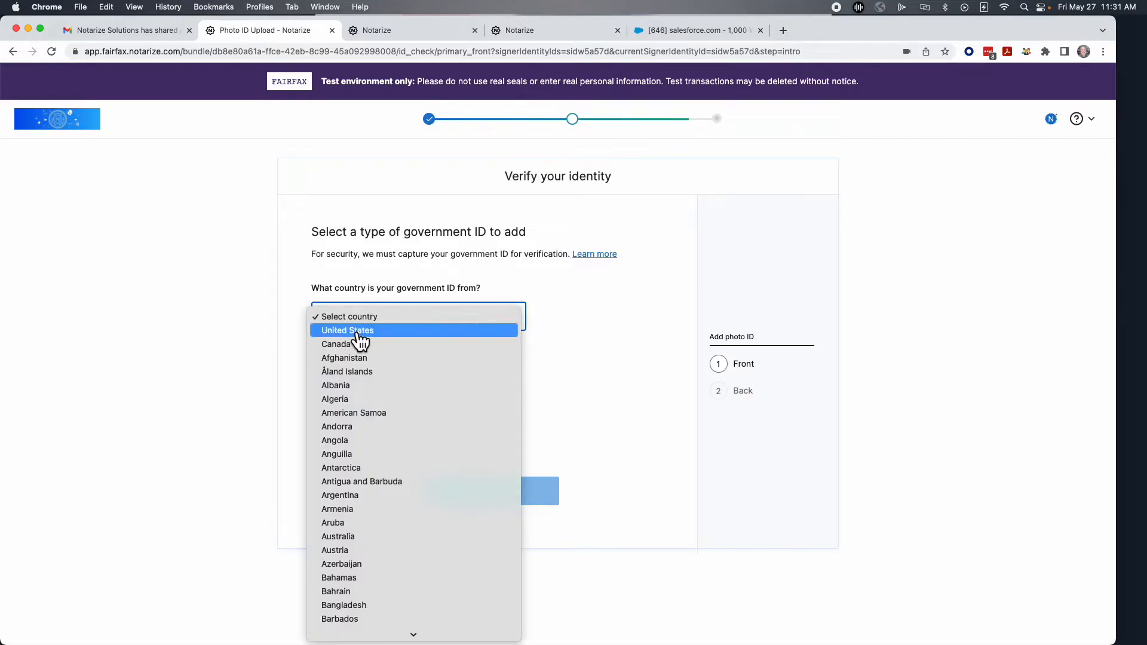
pyautogui.click(360, 333)
pyautogui.click(317, 382)
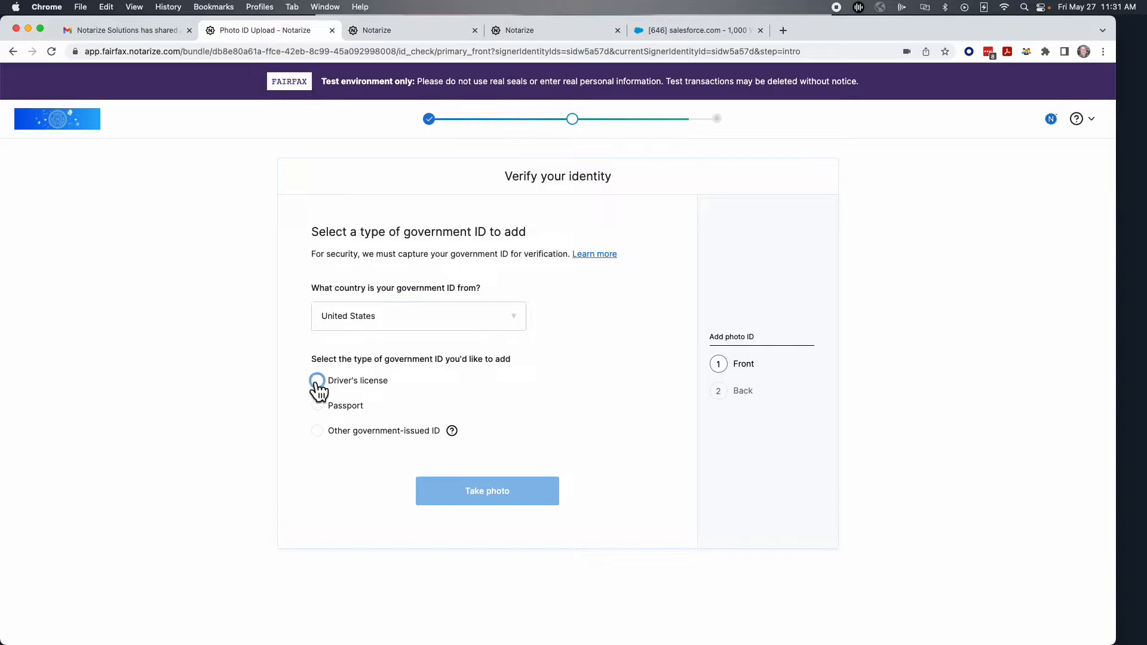
# Capture and accept photos of the driver's license front and back.
pyautogui.click(460, 497)
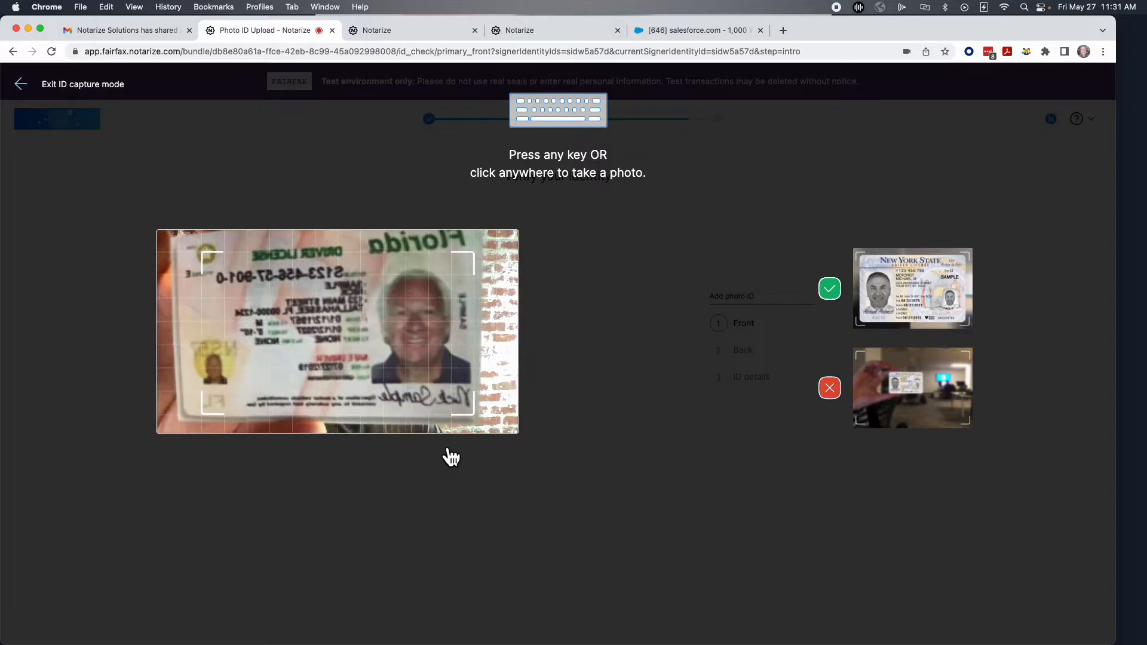
pyautogui.click(452, 413)
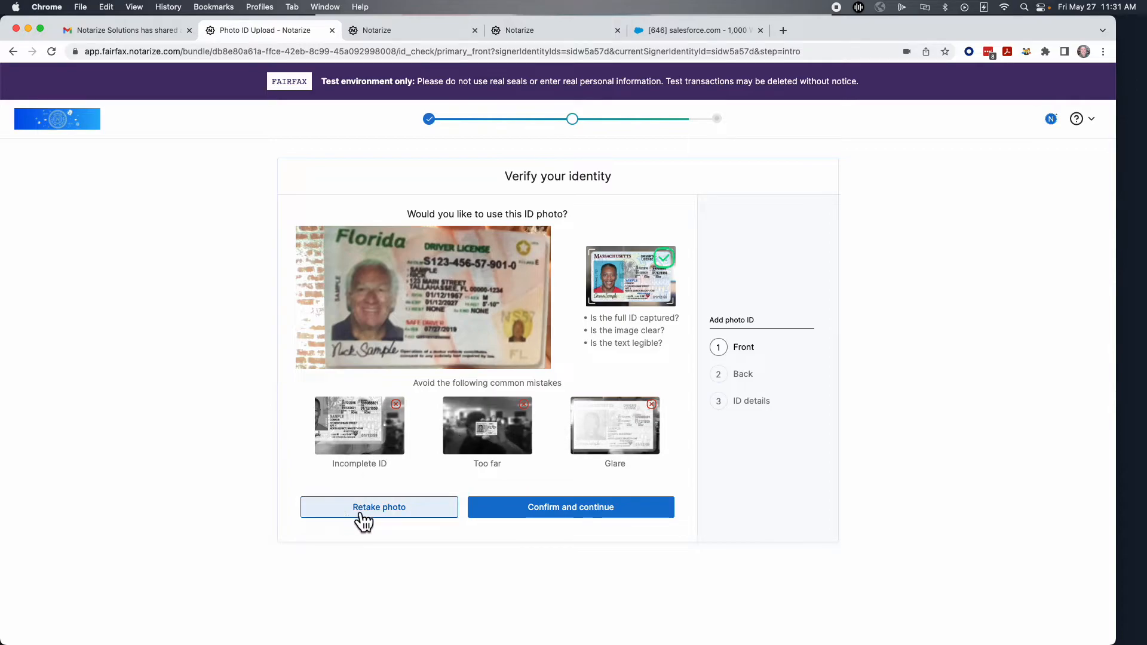
pyautogui.click(556, 511)
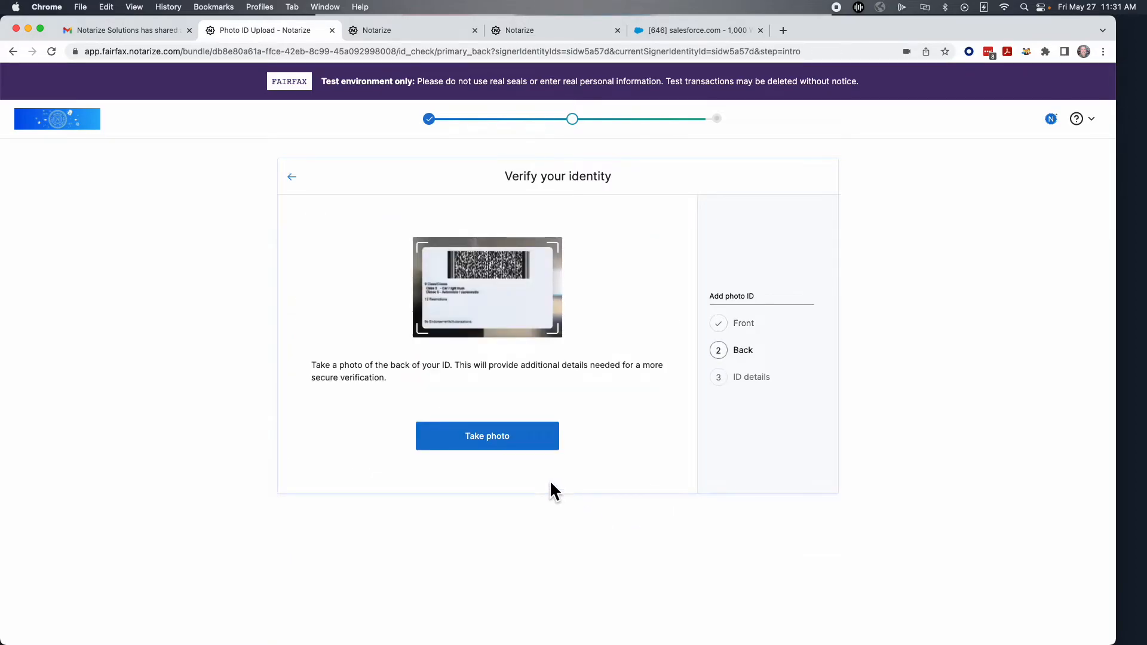
pyautogui.click(505, 443)
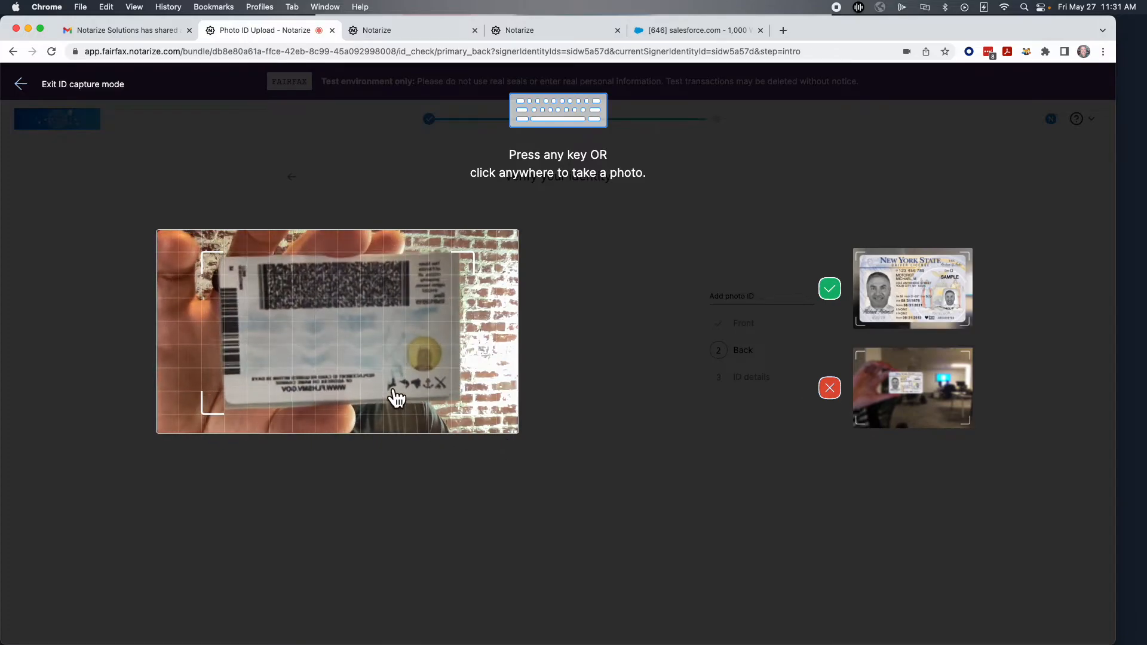
pyautogui.click(397, 398)
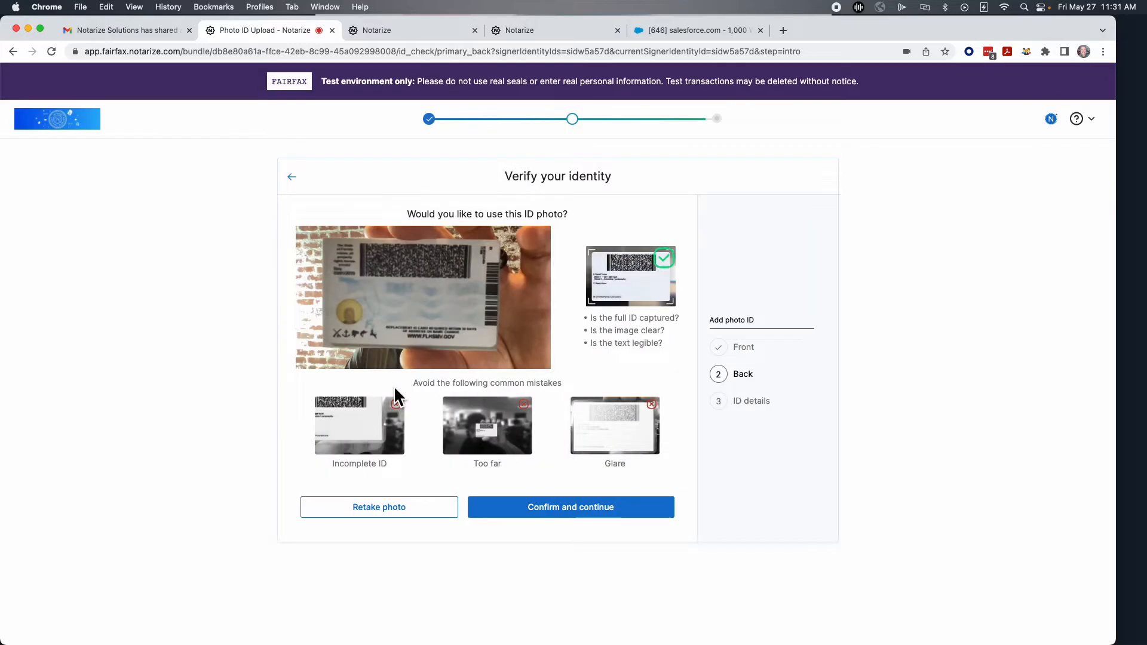
pyautogui.click(545, 514)
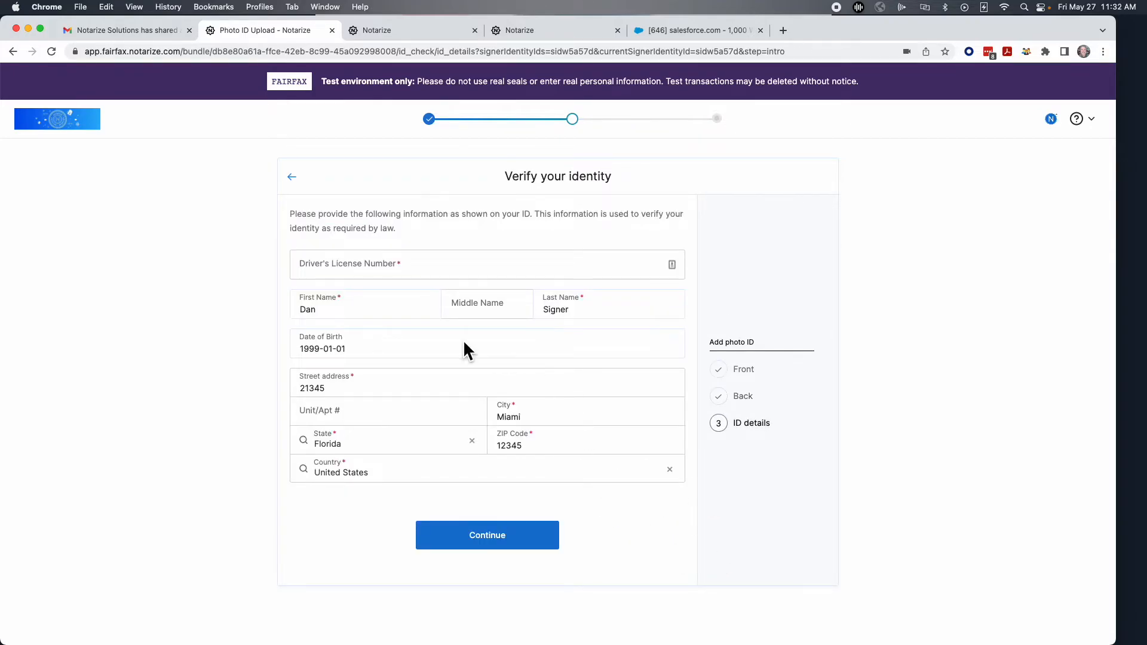
# Fill in the driver's license number, submit the ID details, and join the notary meeting.
pyautogui.click(370, 262)
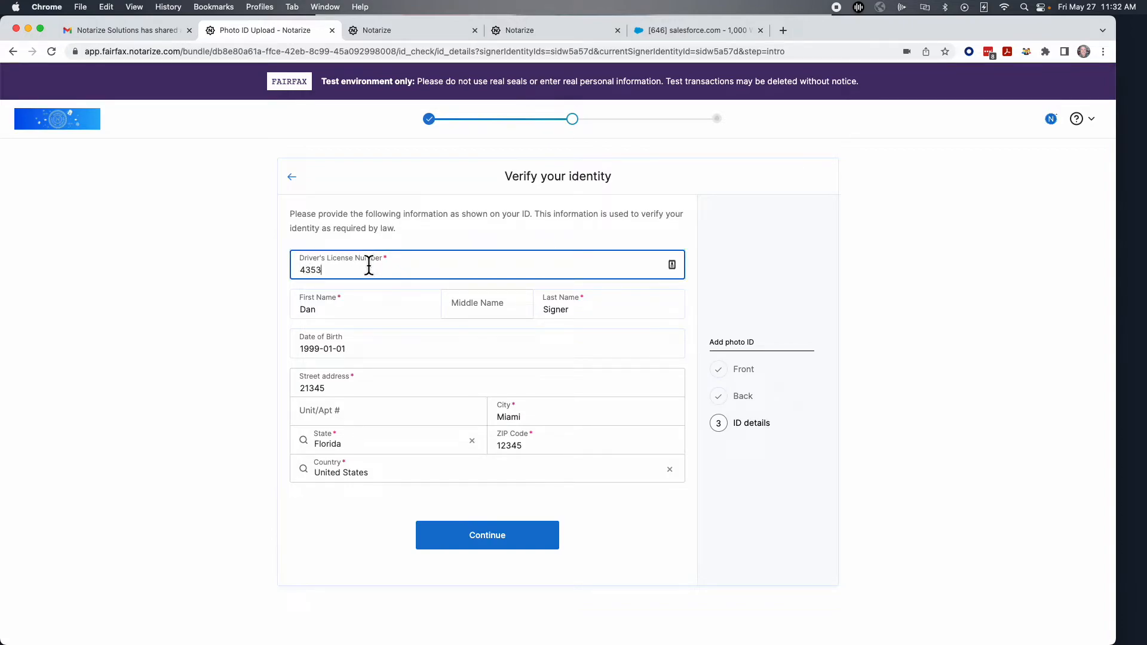
pyautogui.click(464, 540)
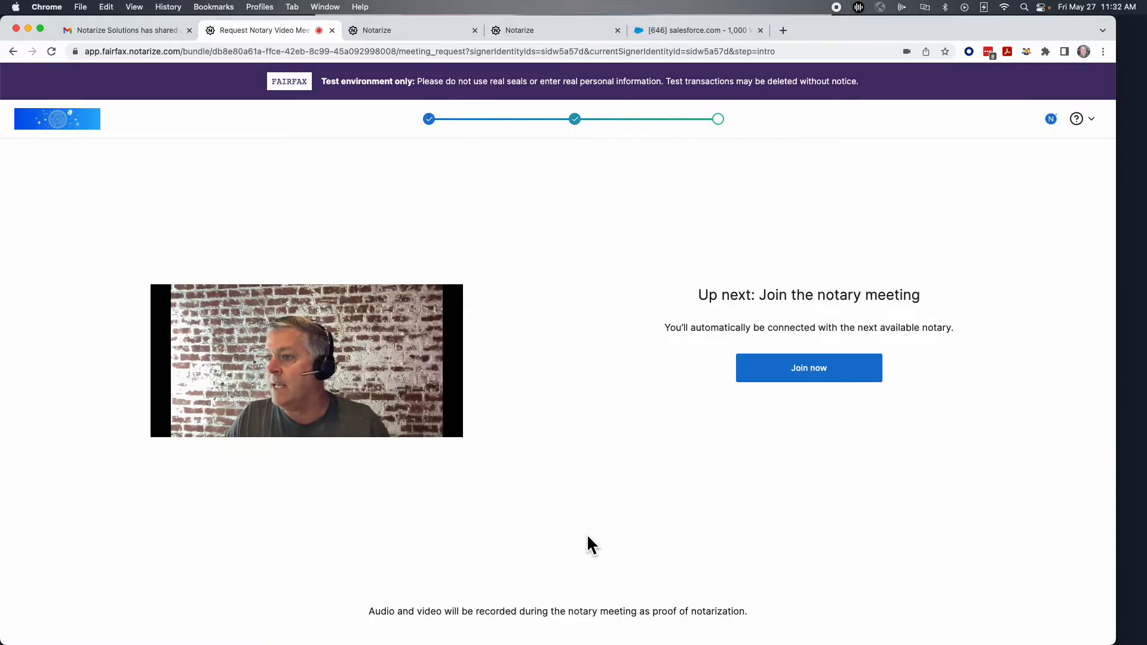
pyautogui.click(814, 373)
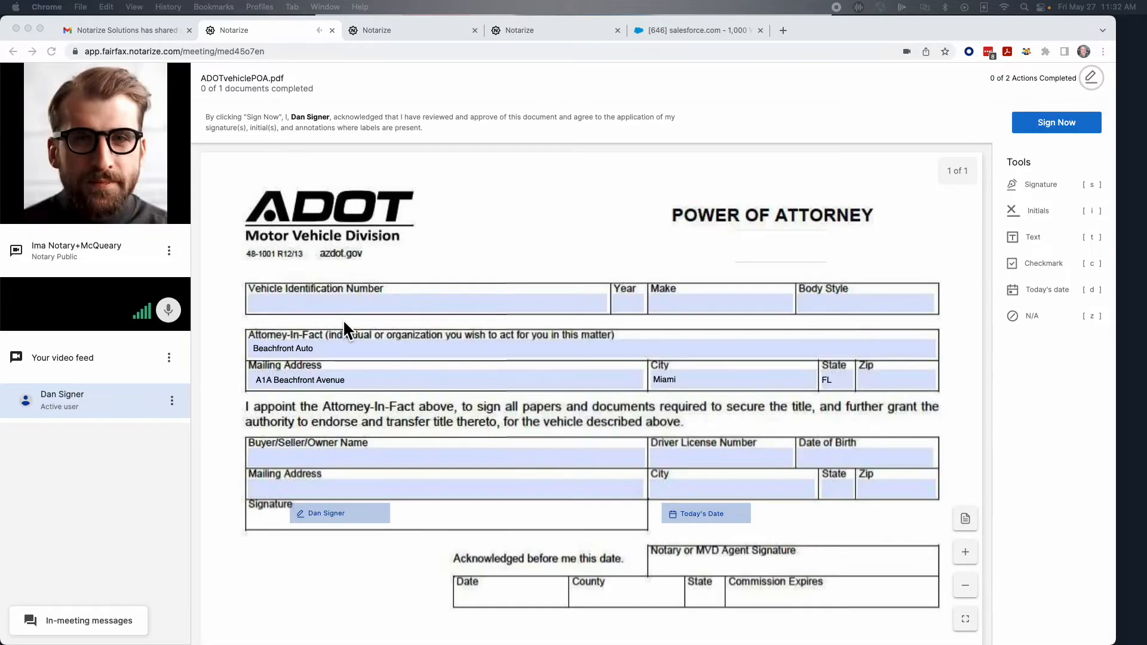
# Mute the microphone in the notary meeting window.
pyautogui.click(168, 314)
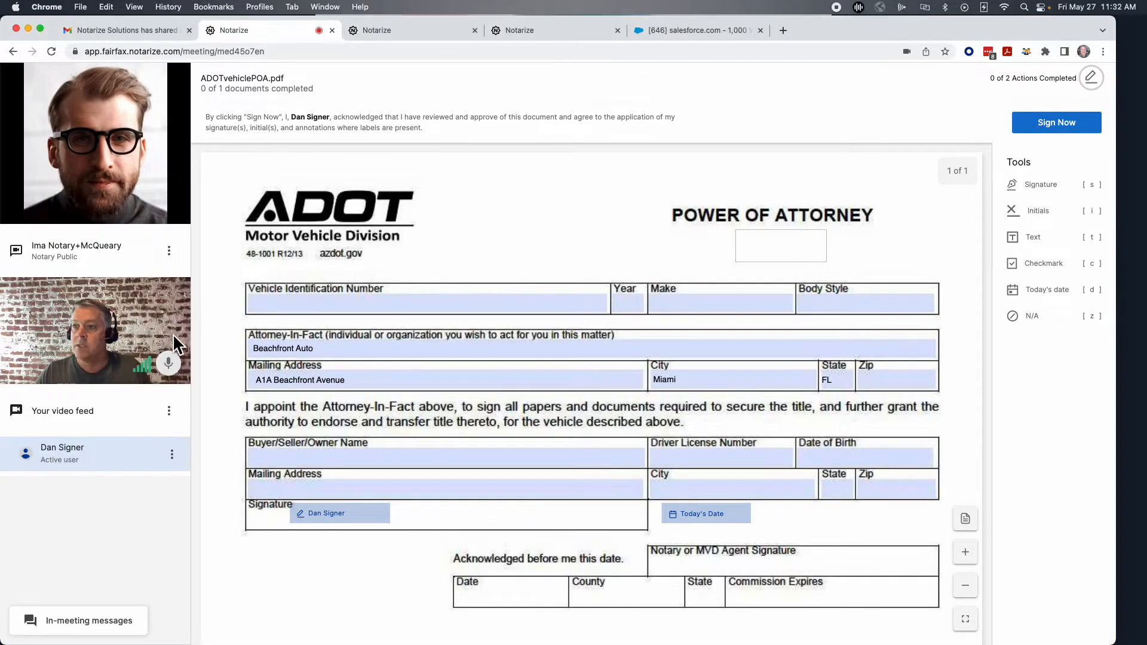
pyautogui.click(166, 367)
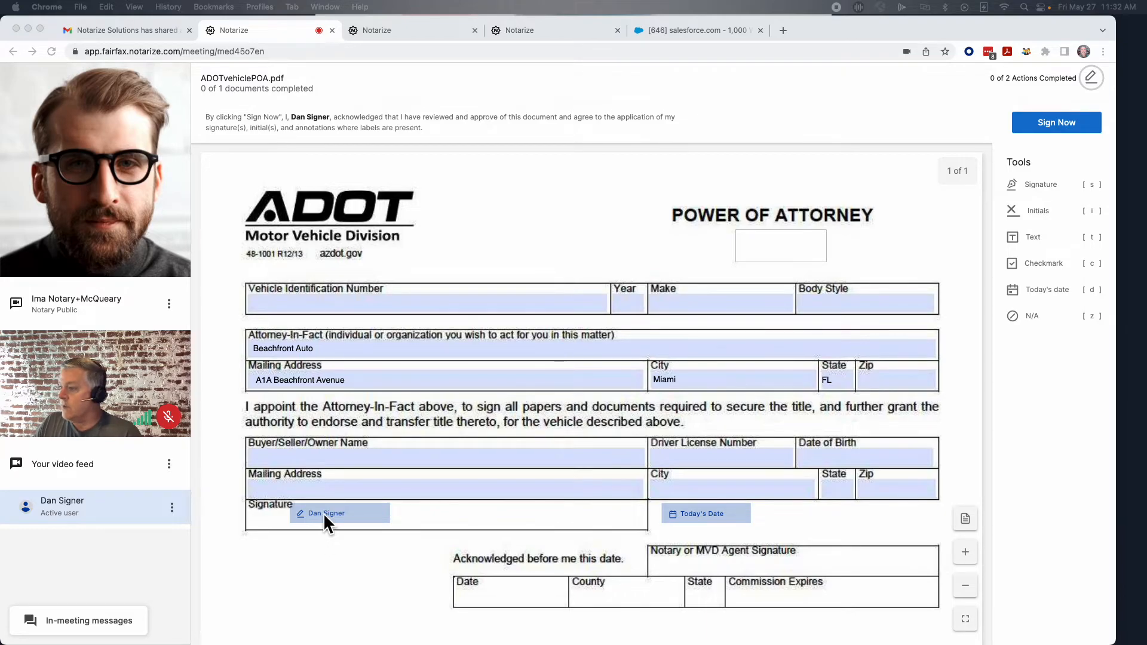
pyautogui.click(342, 511)
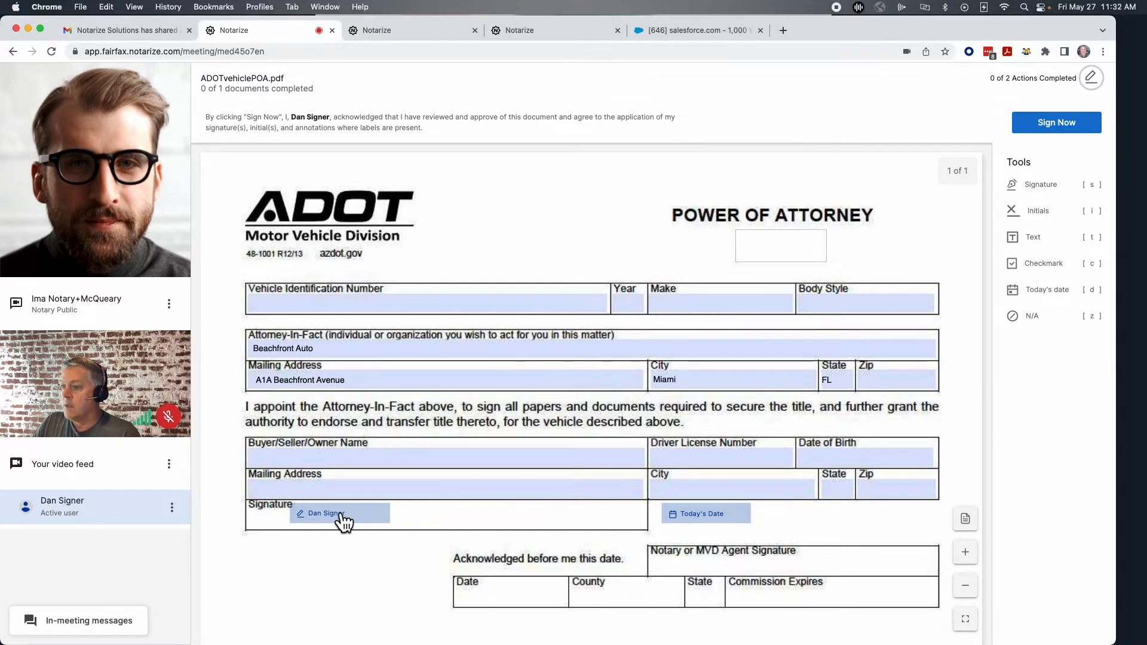
# Sign the power of attorney with the saved signature, date it 05/27/2022, and reveal the notary window.
pyautogui.click(343, 517)
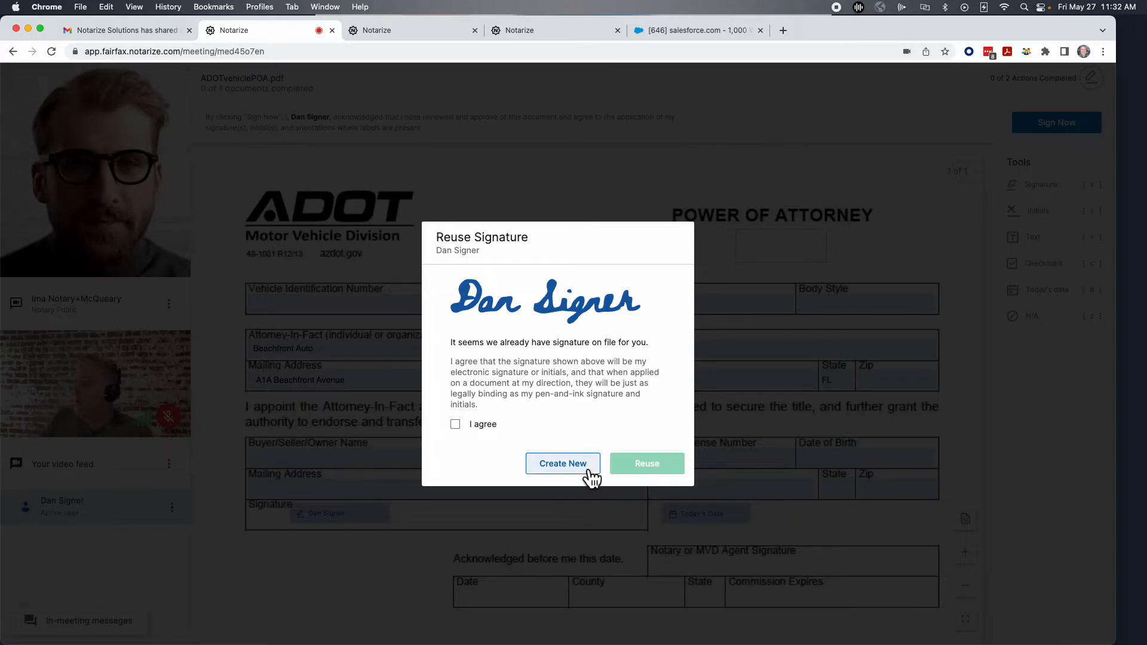
pyautogui.click(455, 424)
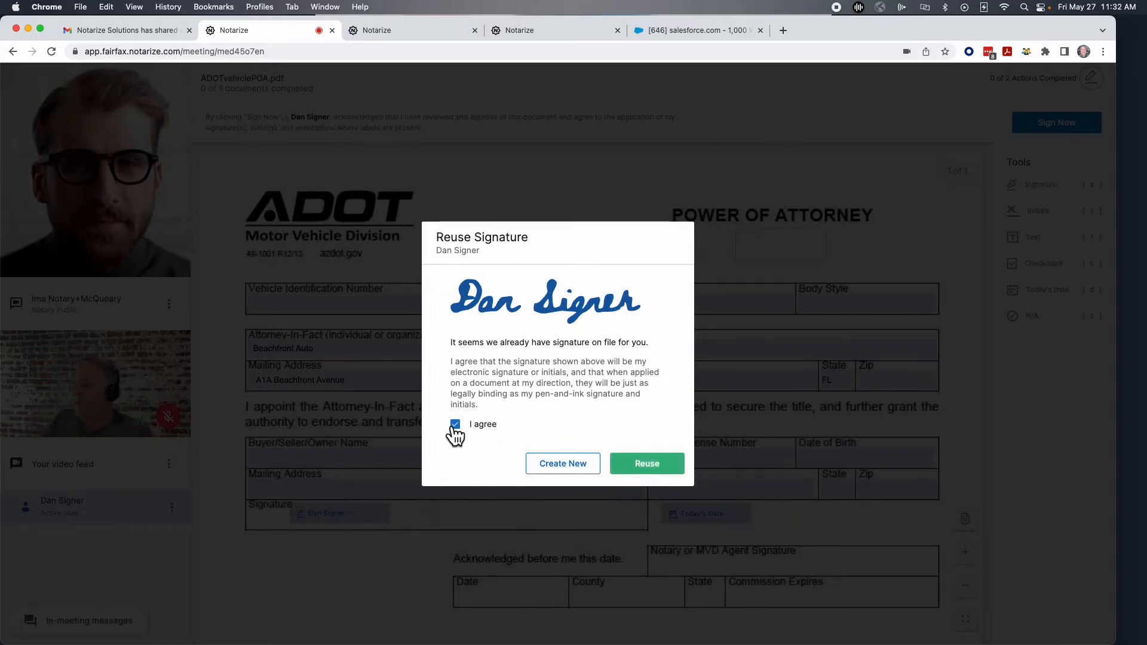
pyautogui.click(644, 471)
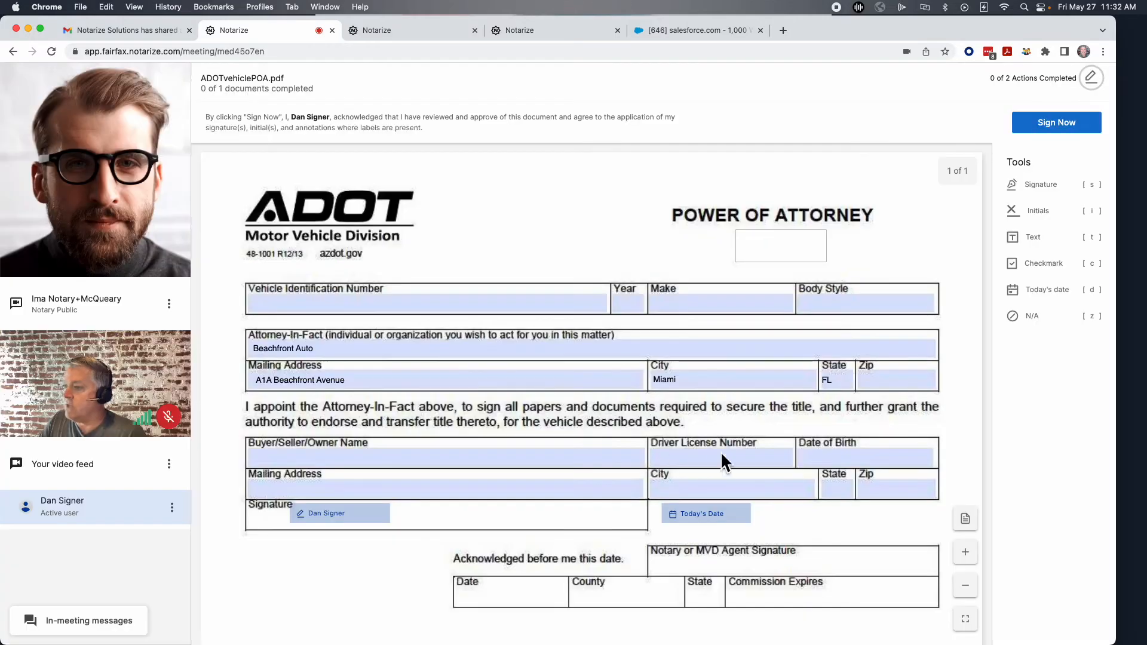
pyautogui.click(703, 518)
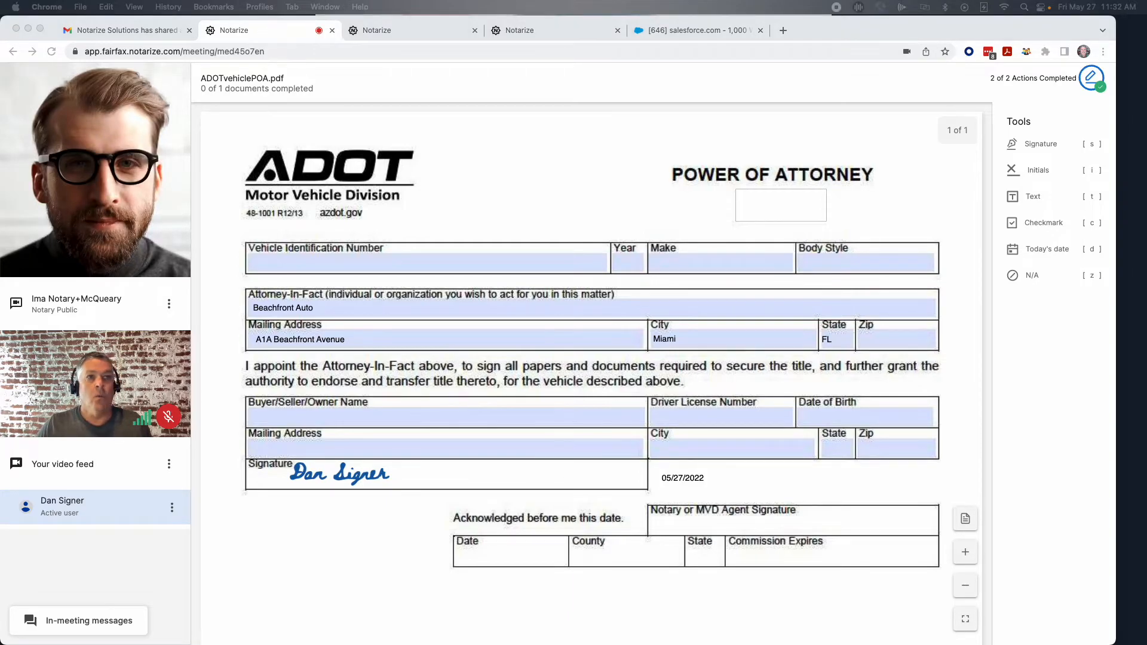
pyautogui.moveTo(0, 179); pyautogui.dragTo(528, 55)
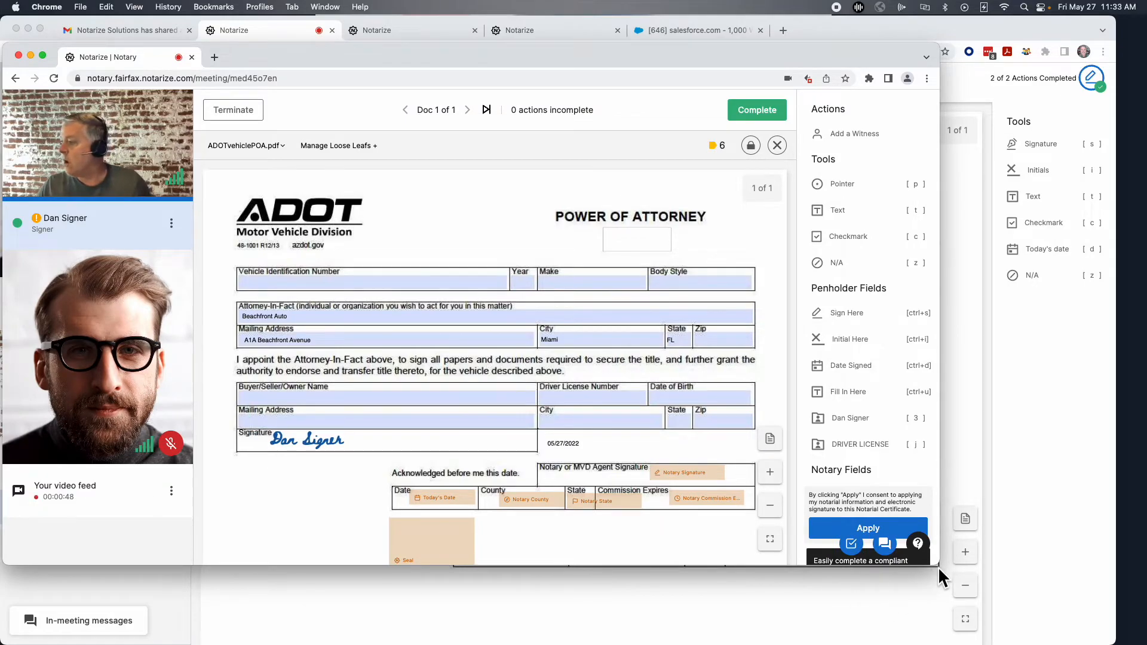
# Check the front and back of the signer's driver's license, mark the ID validated, and exit verification.
pyautogui.moveTo(939, 566); pyautogui.dragTo(1050, 616)
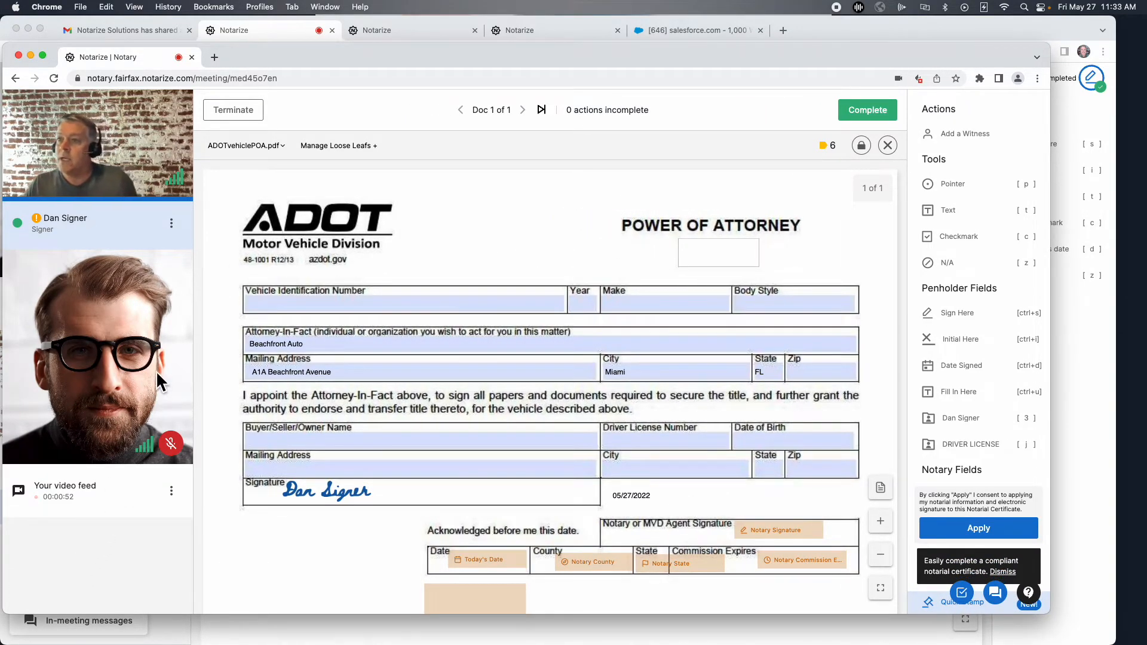
pyautogui.click(172, 223)
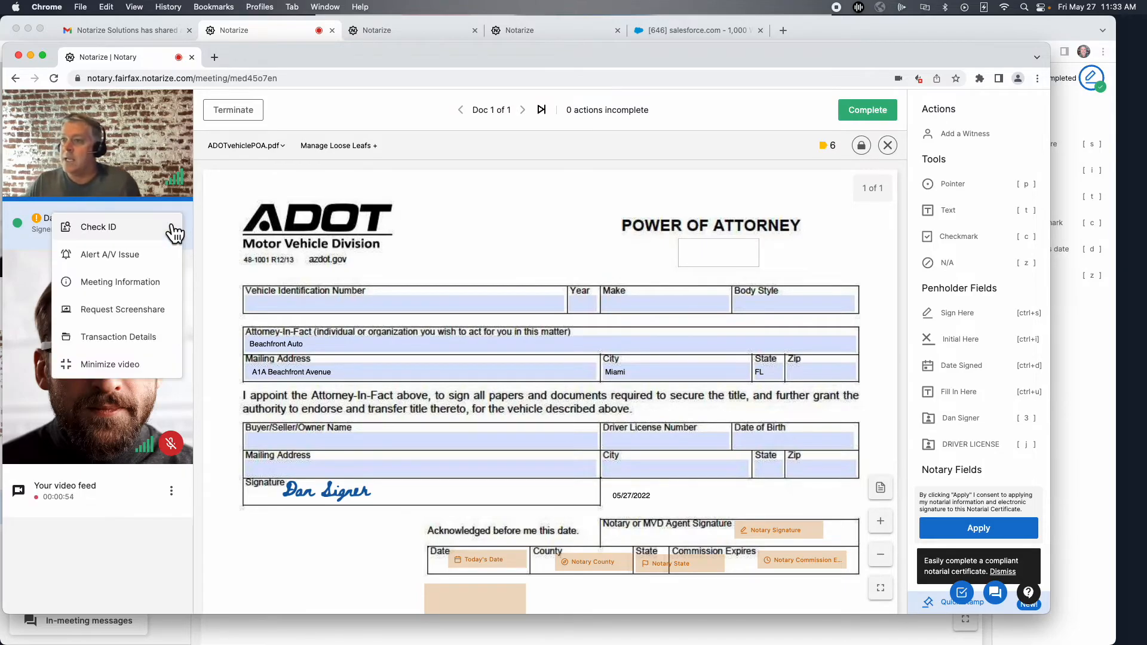
pyautogui.click(101, 230)
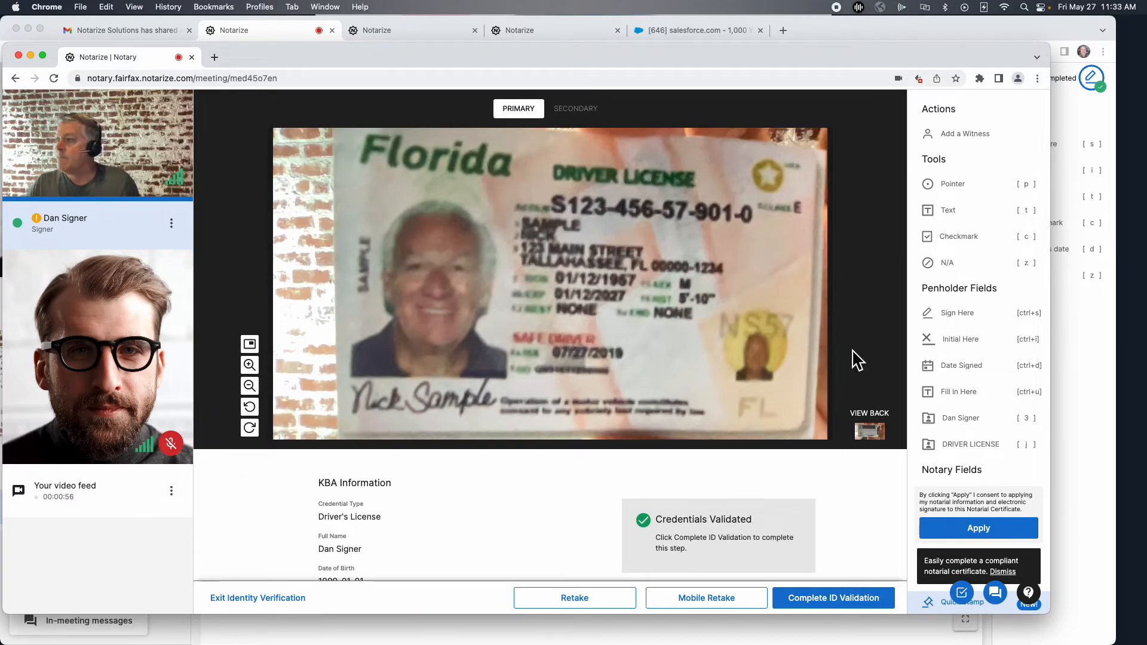
pyautogui.click(869, 430)
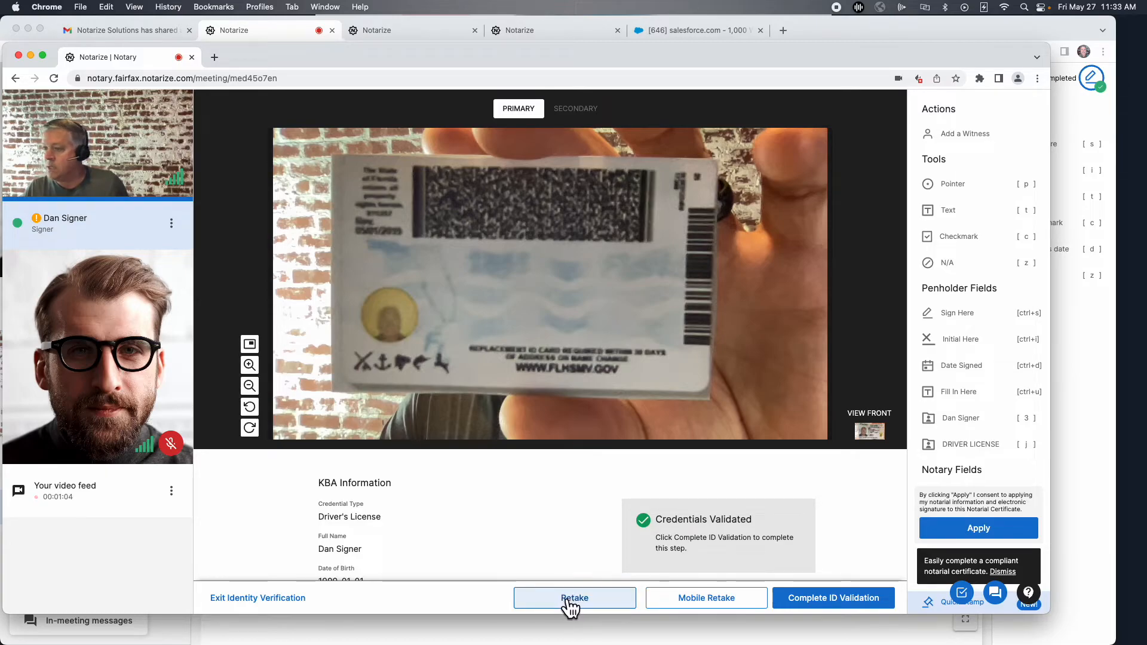
pyautogui.click(799, 604)
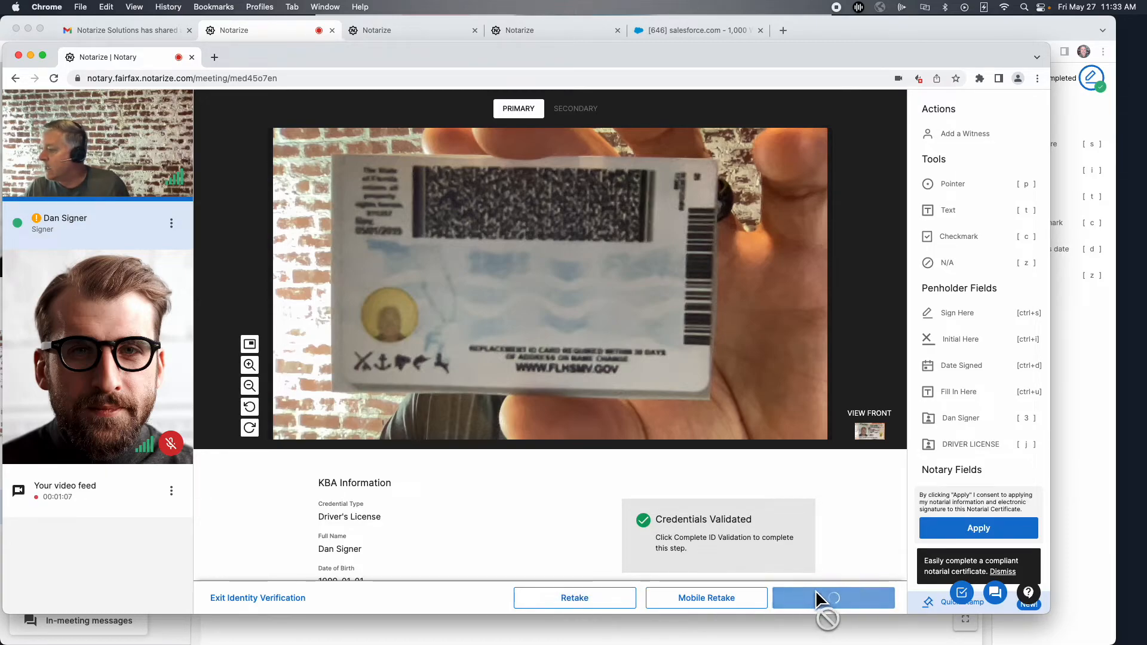
pyautogui.click(258, 598)
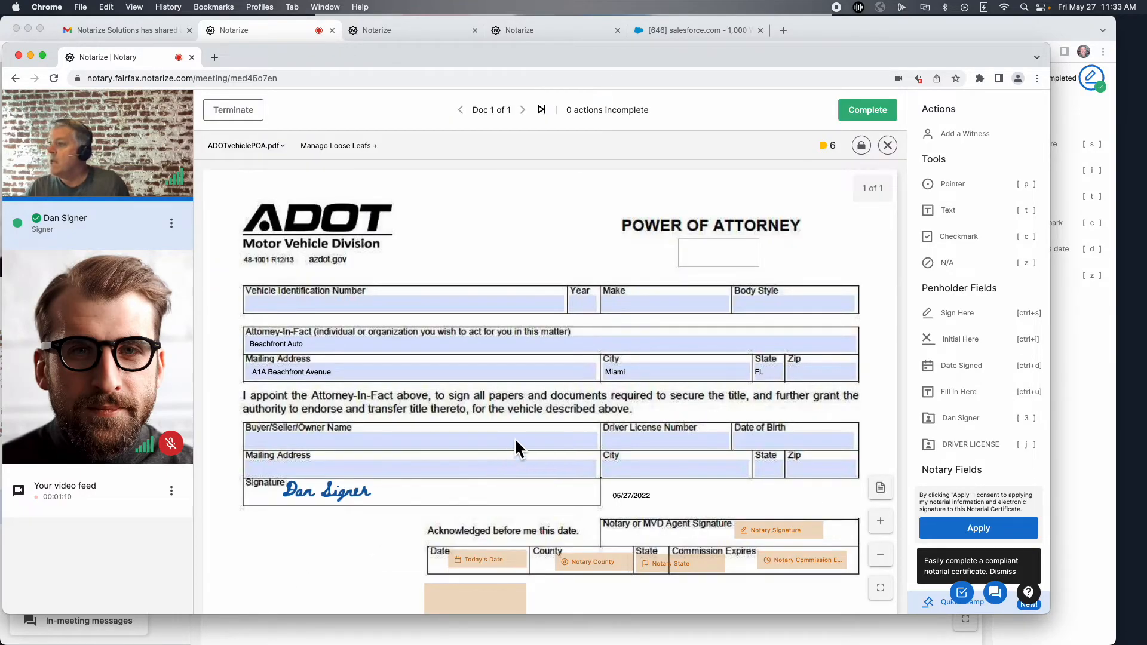
# Apply the notary's signature and commission details, with the 05/27/2022 date and Sedgwick/Florida venue.
pyautogui.scroll(-1, 533, 426)
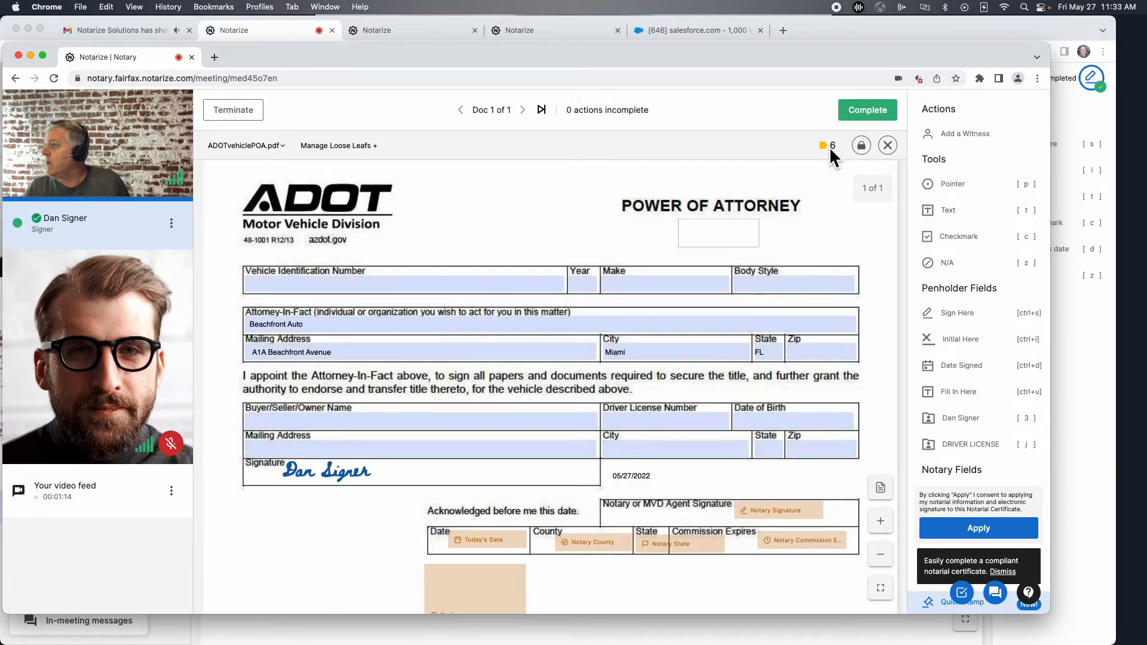
pyautogui.scroll(-3, 746, 421)
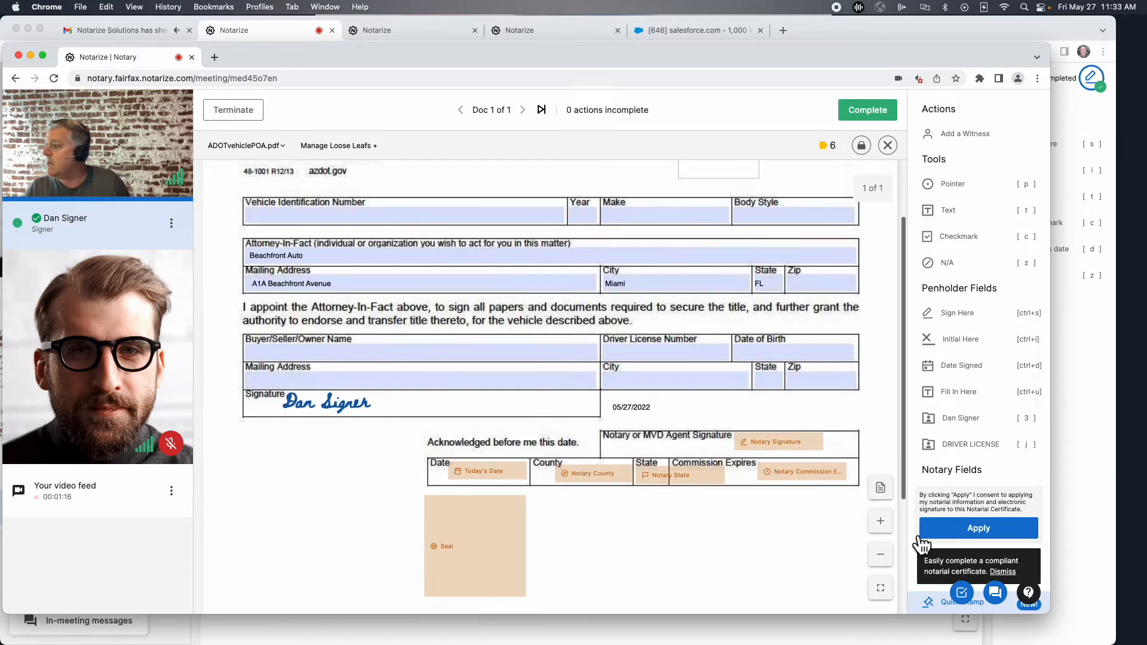
pyautogui.click(995, 538)
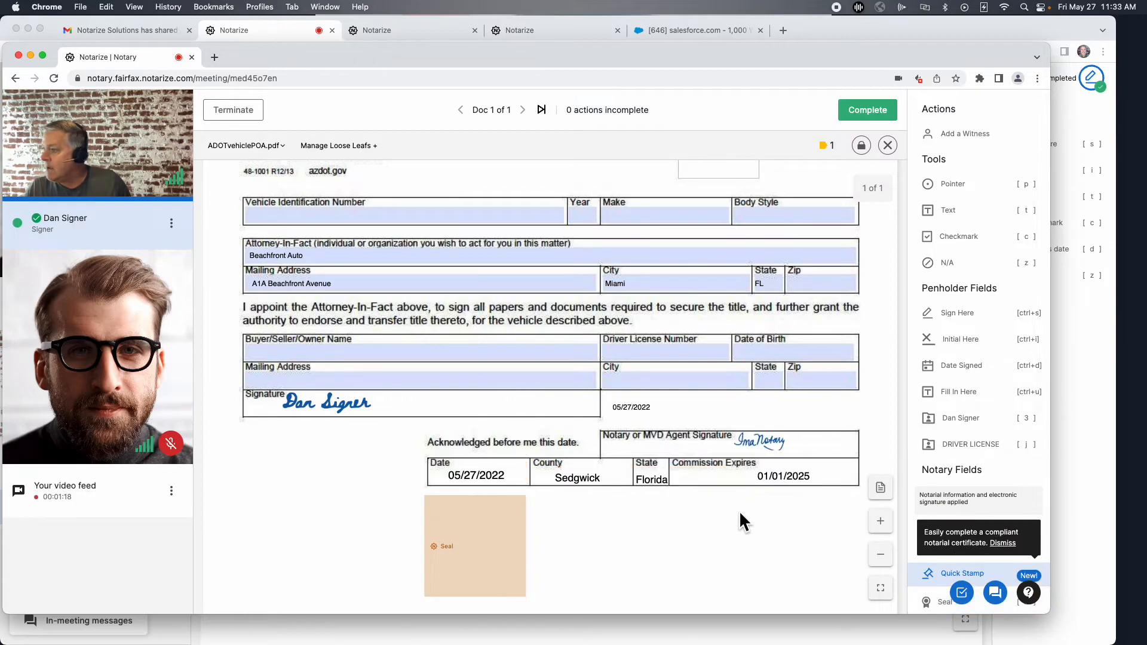
# Add the notary seal with Jurat as its notarial act.
pyautogui.scroll(-2, 625, 525)
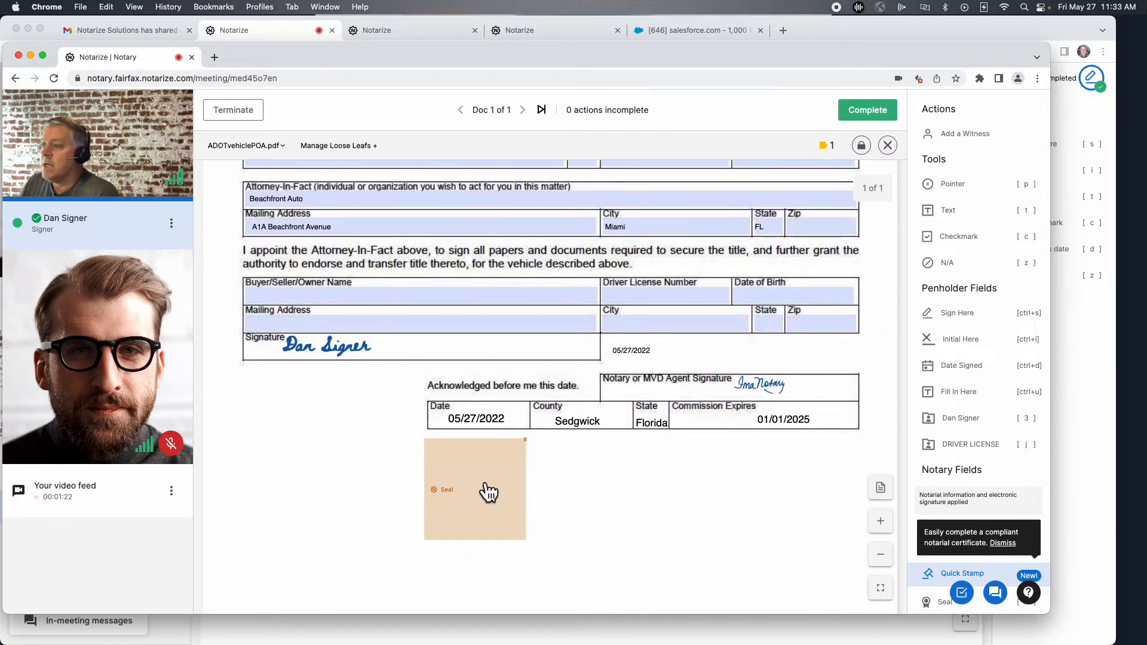
pyautogui.click(462, 492)
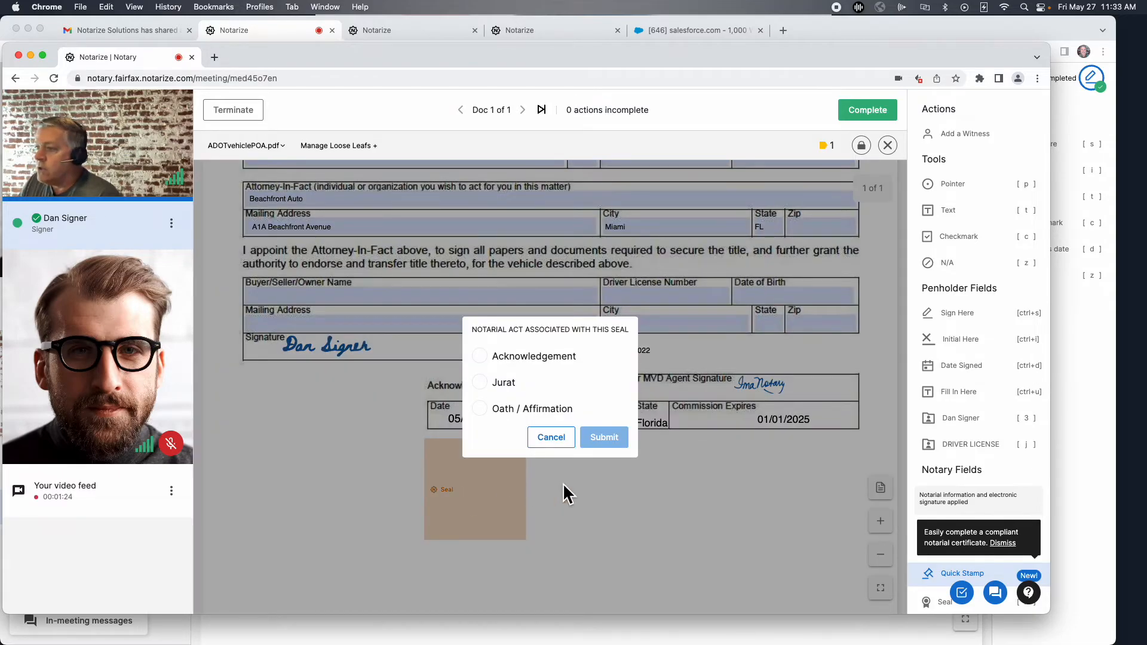
pyautogui.click(481, 384)
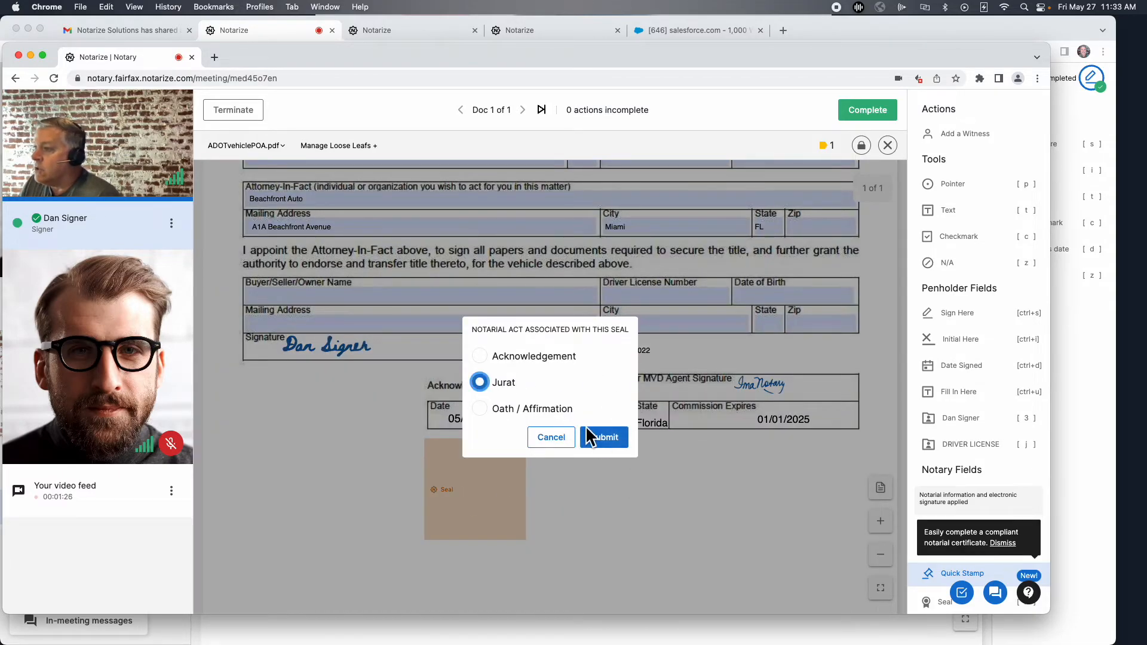
pyautogui.click(606, 438)
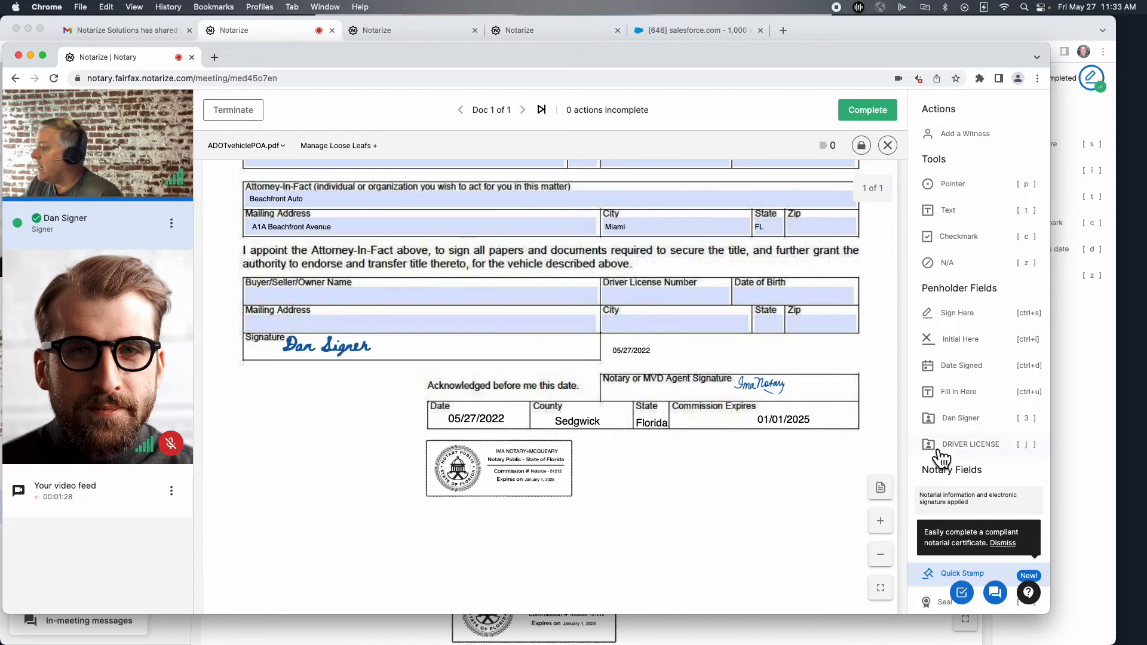
# Place the online-notarization disclosure below the seal and complete the document.
pyautogui.scroll(-6, 956, 478)
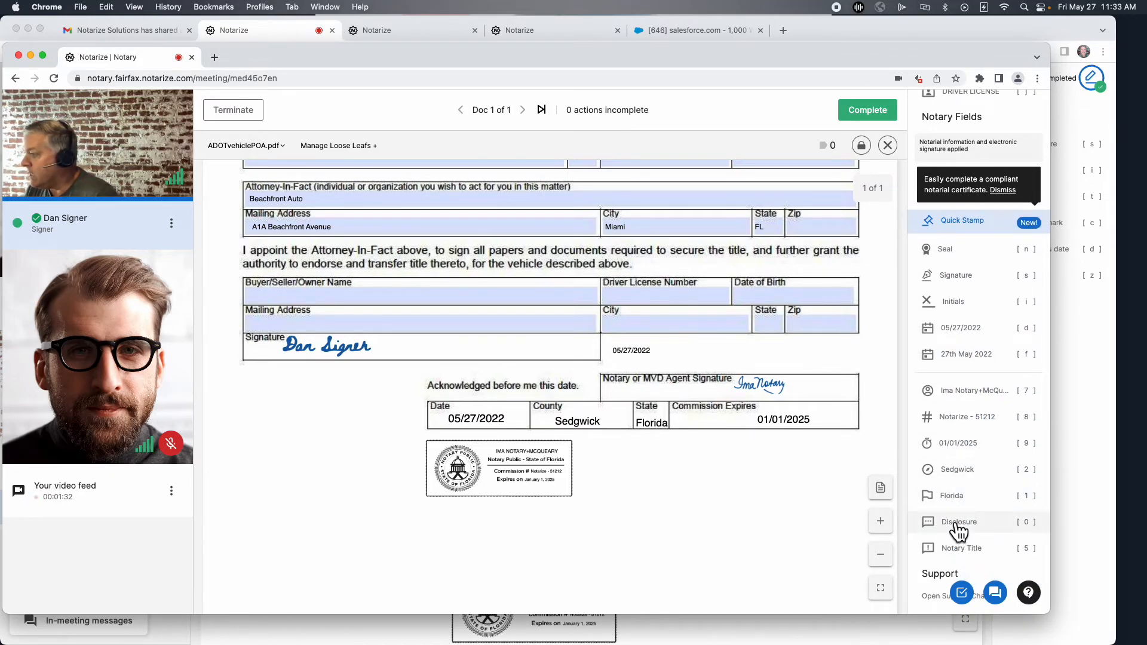
pyautogui.click(954, 524)
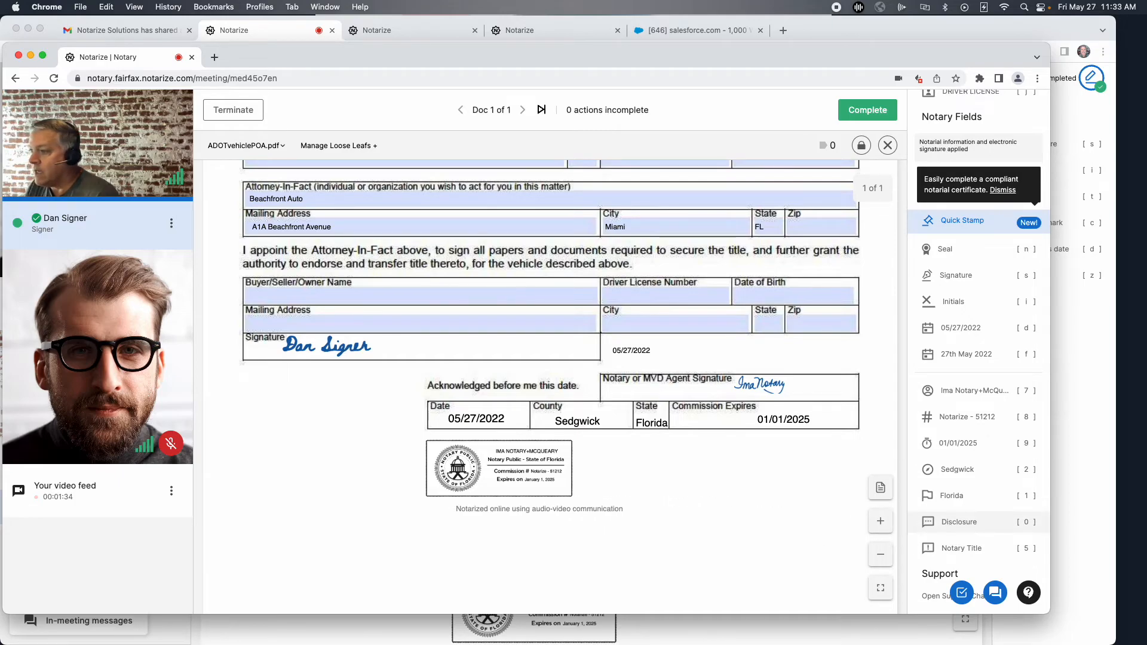
pyautogui.click(289, 514)
pyautogui.scroll(3, 740, 352)
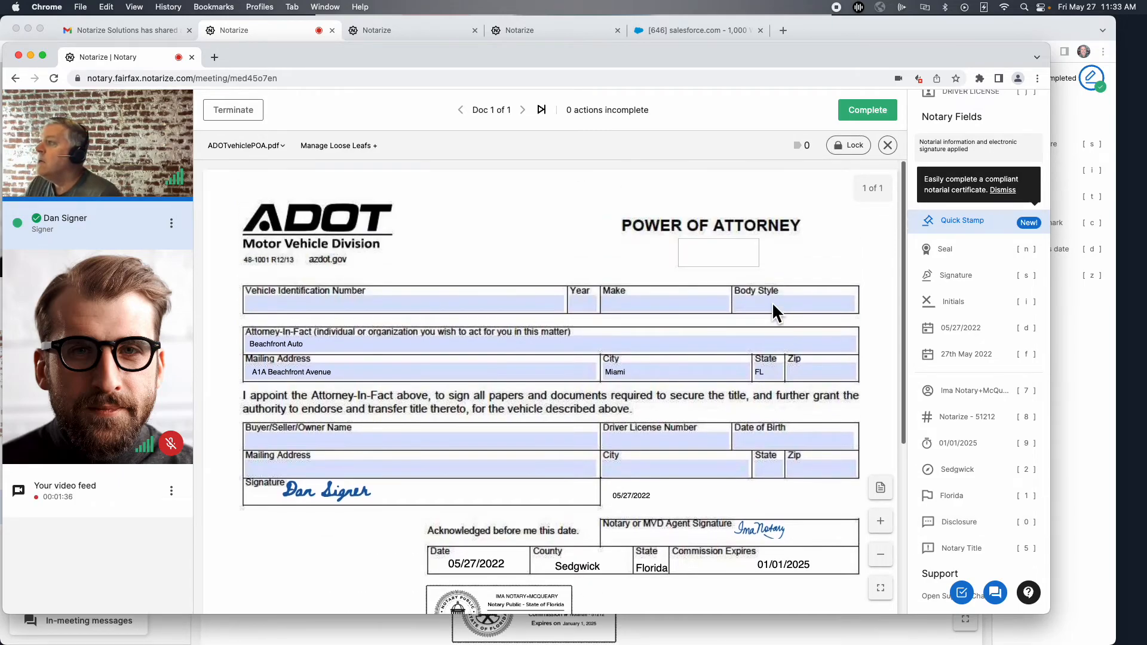
pyautogui.click(865, 114)
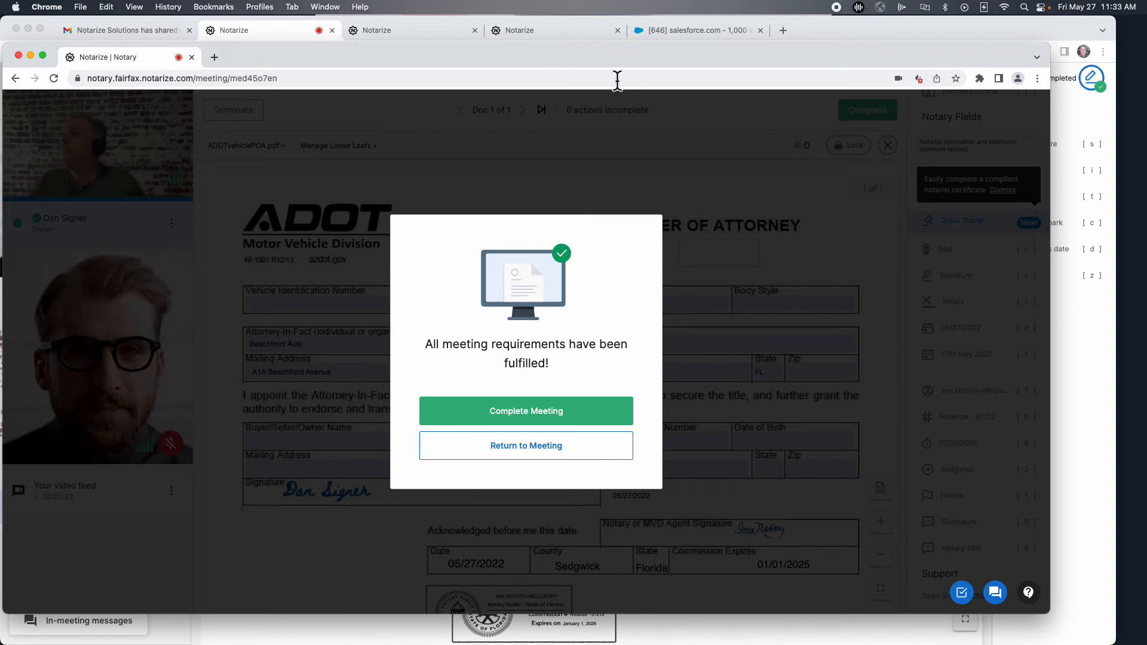
# End the notarization meeting and submit a five-star Efficient rating for the notary.
pyautogui.click(550, 410)
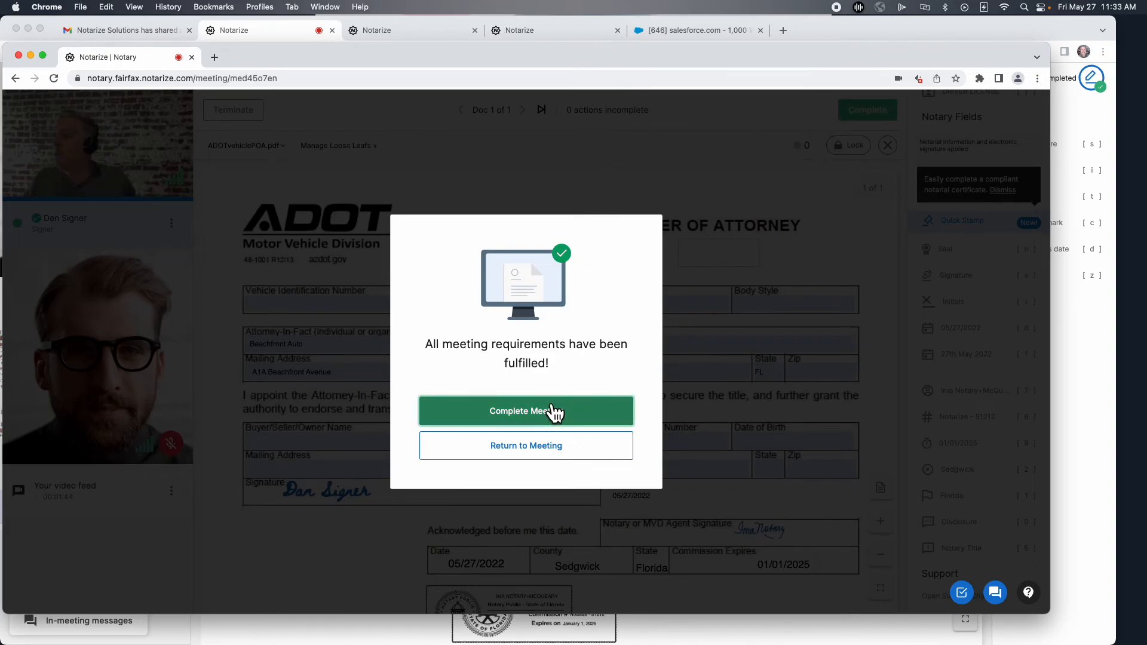
pyautogui.doubleClick(643, 56)
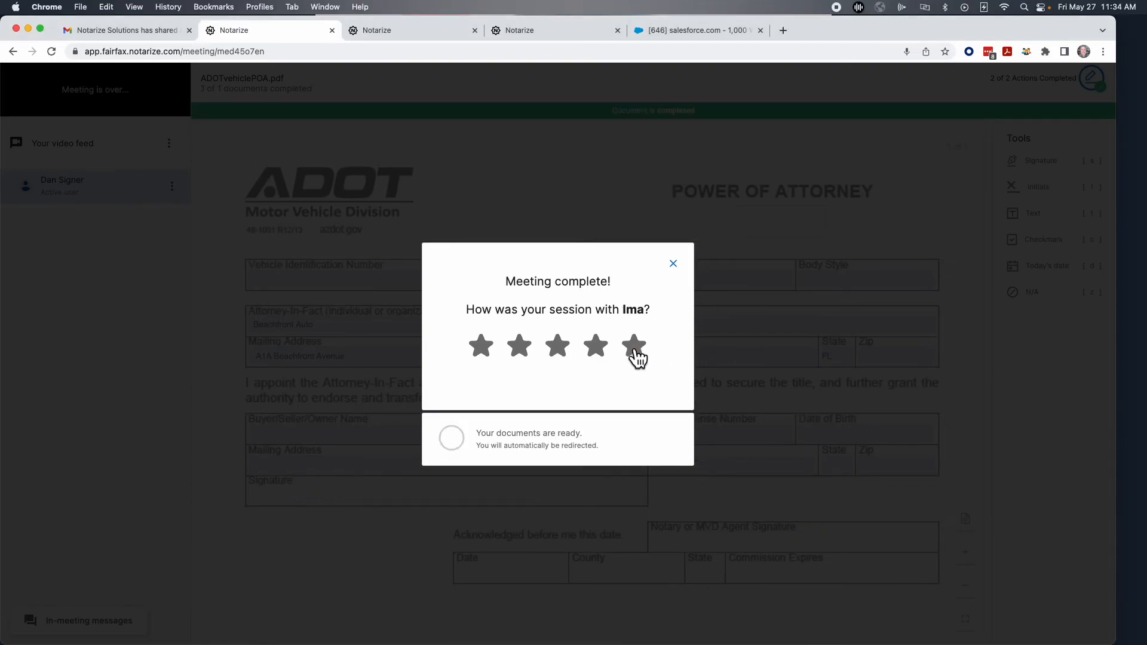
pyautogui.click(634, 346)
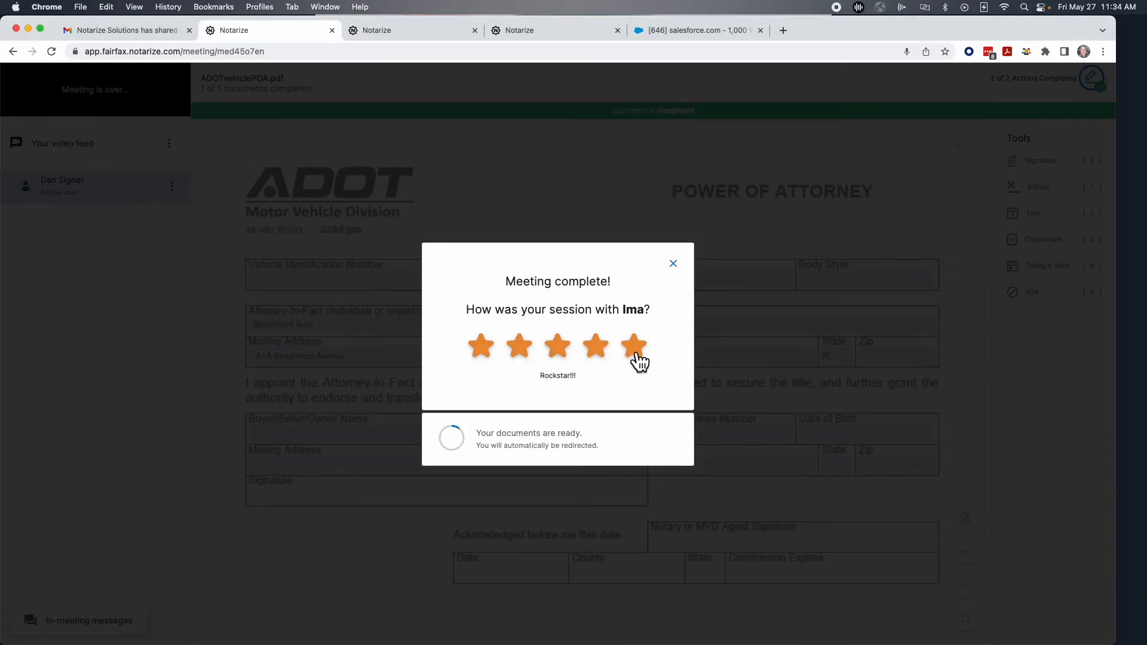
pyautogui.click(552, 359)
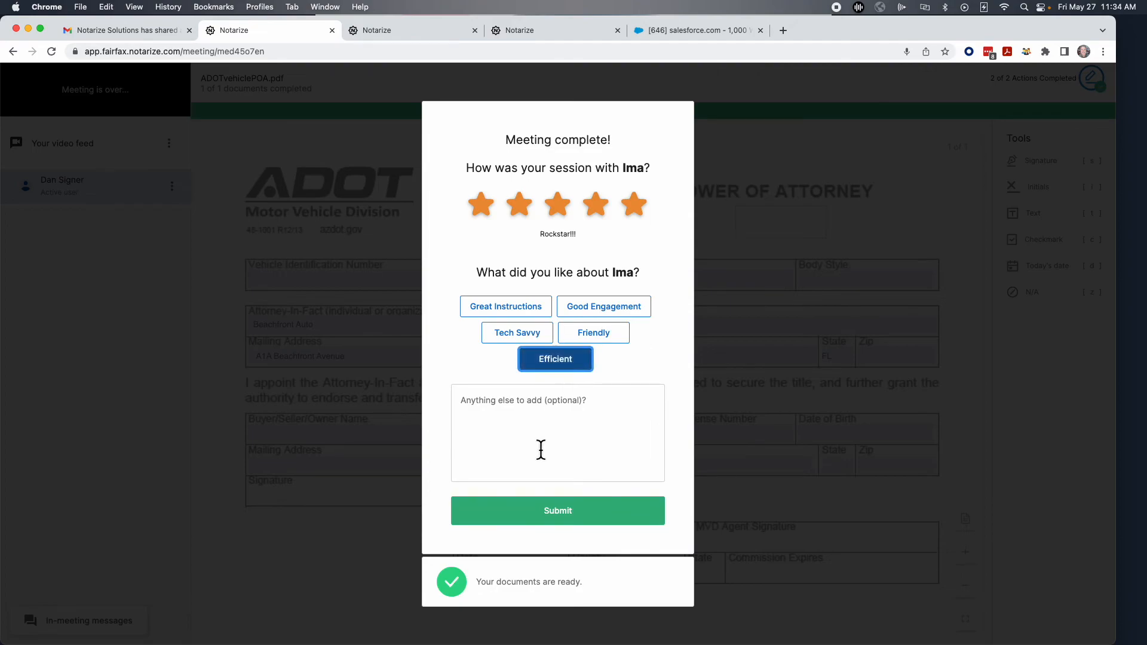
pyautogui.click(559, 513)
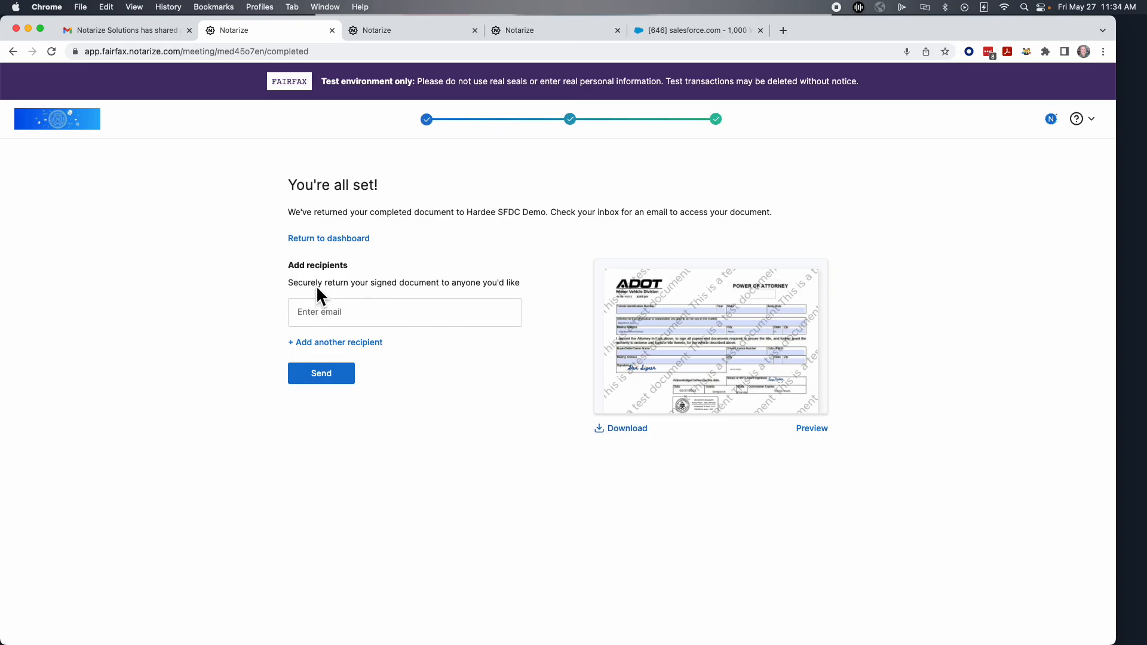
# Reload the salesforce.com 1,000 Widgets opportunity to refresh the Notarize transaction statuses.
pyautogui.click(697, 28)
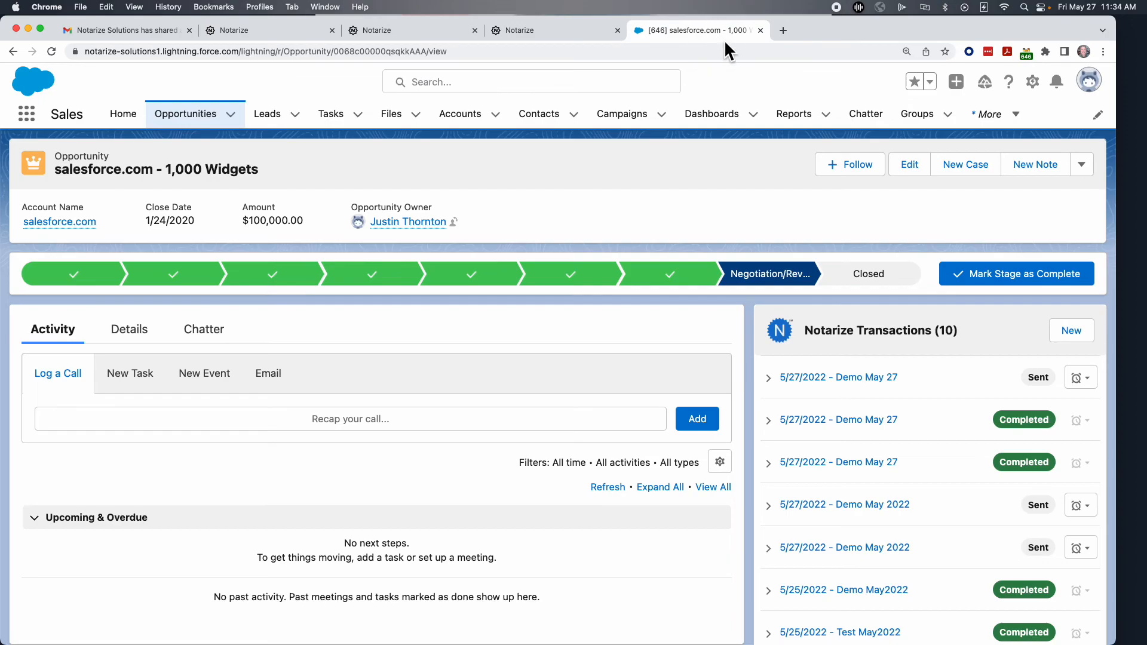
pyautogui.click(51, 50)
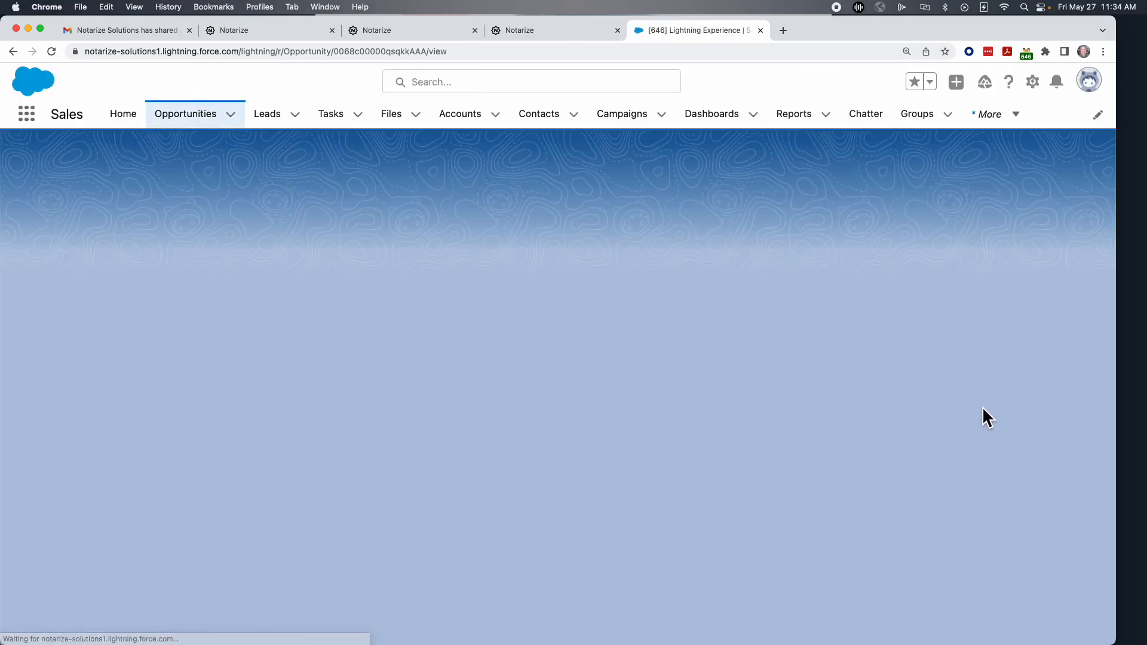